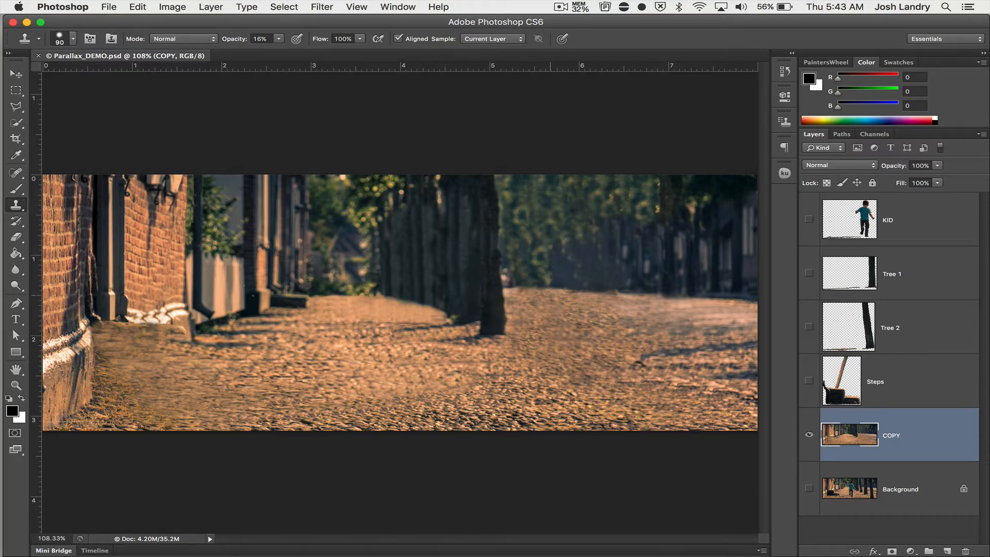
Make the KID, Tree 1, Tree 2 and Steps layers visible and select the KID layer.
click(440, 332)
click(810, 220)
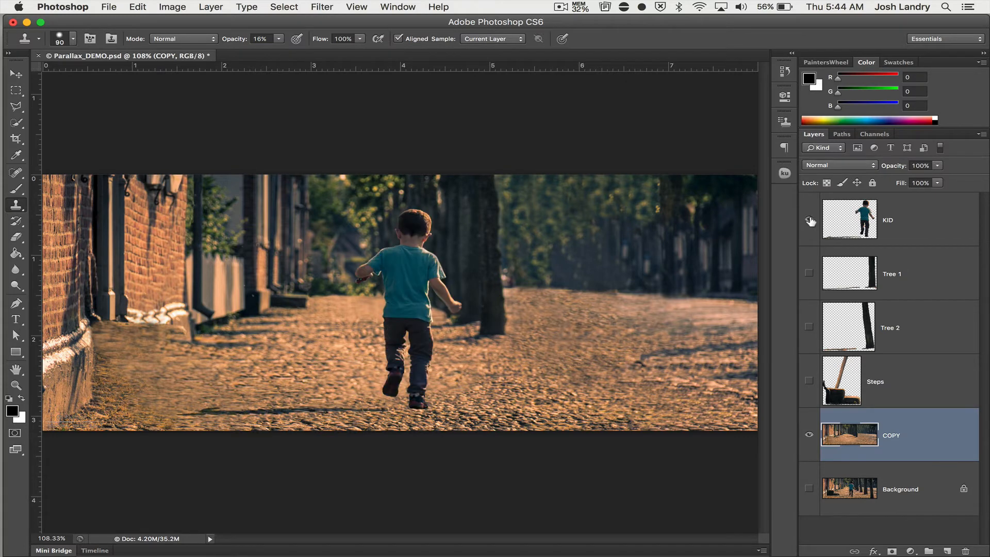
click(809, 274)
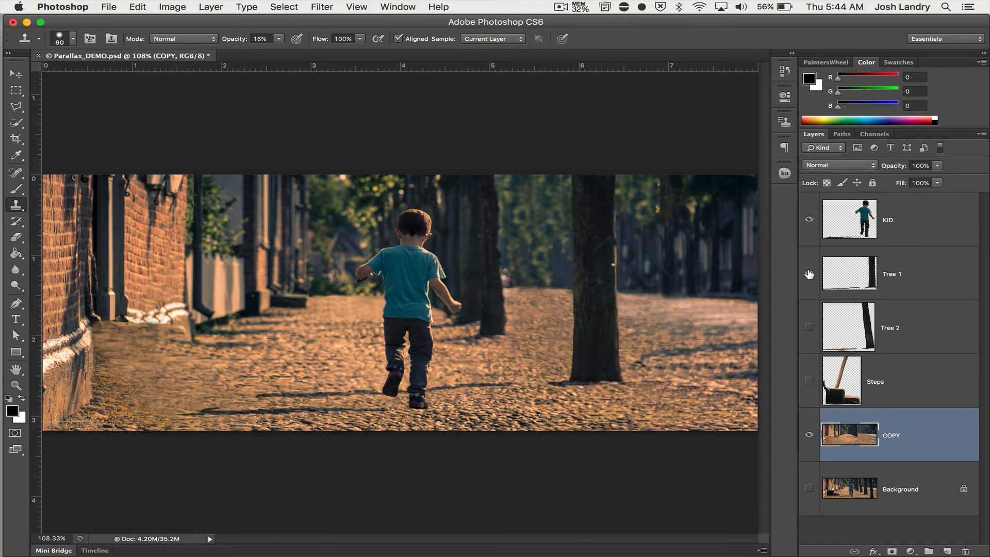
click(809, 325)
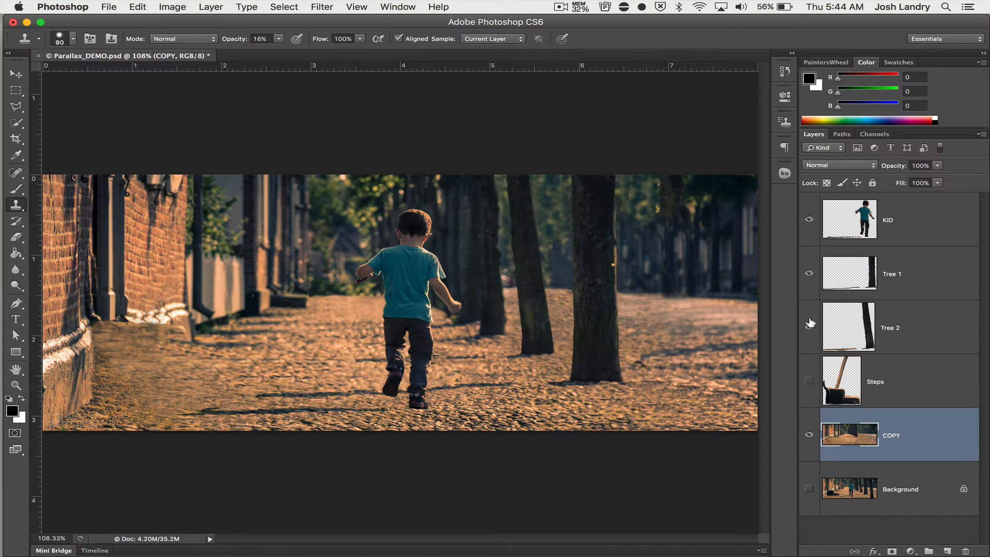
click(810, 381)
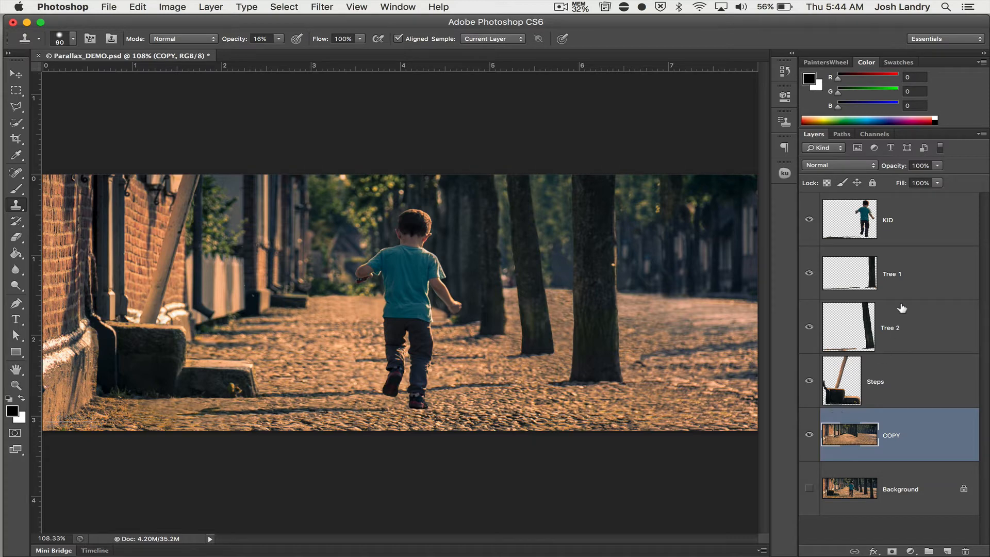
click(903, 232)
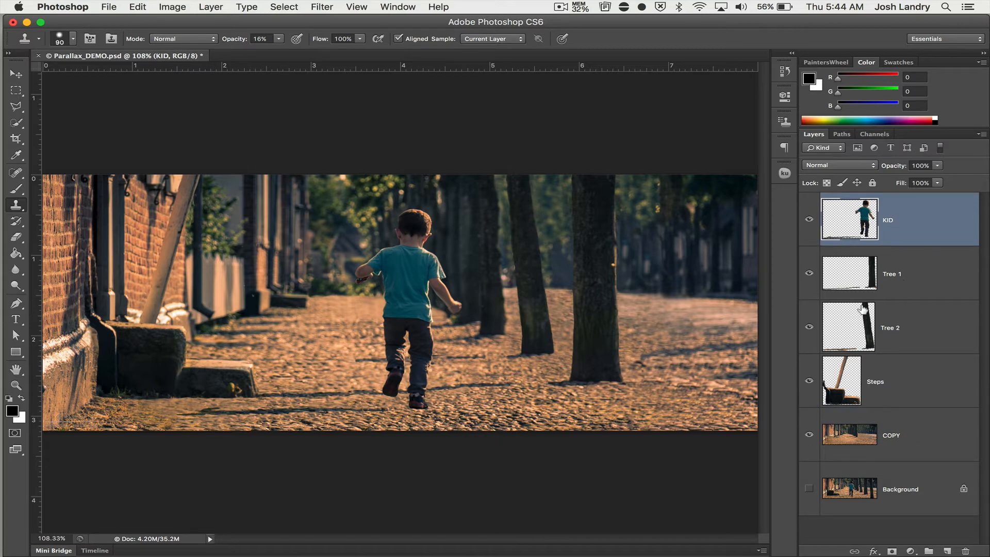
Switch to the desktop and create a new folder there named Parallax Project.
click(26, 22)
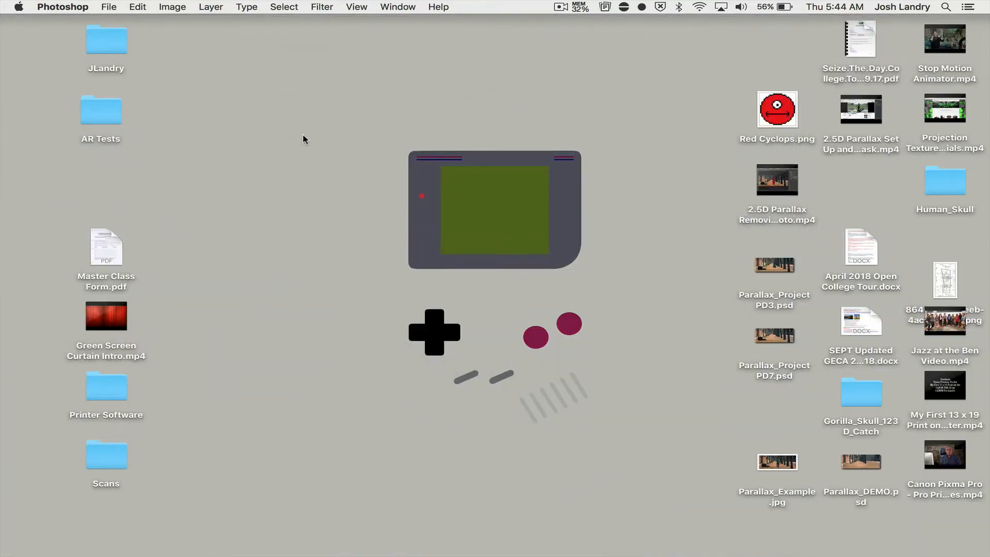
click(304, 135)
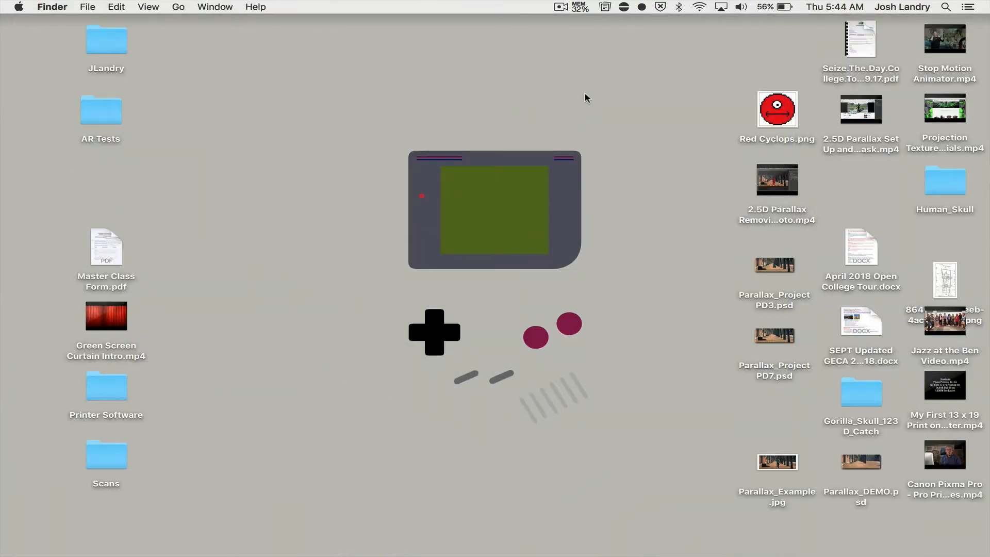
right_click(600, 99)
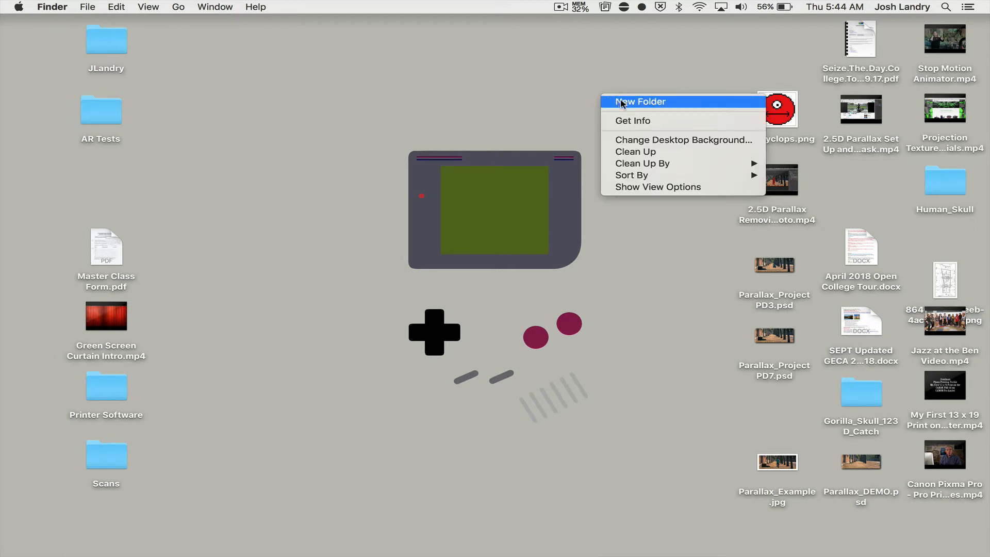
click(621, 102)
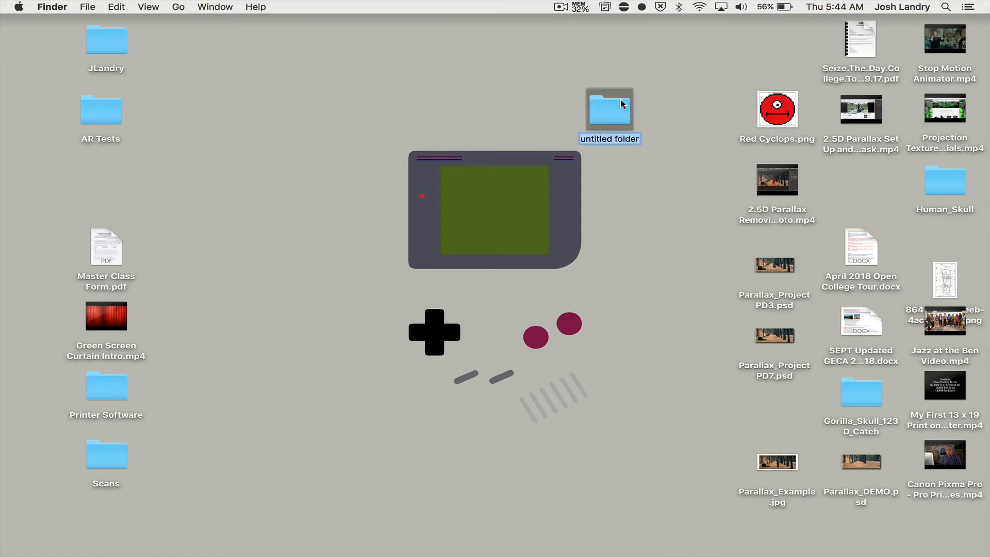
text(Par)
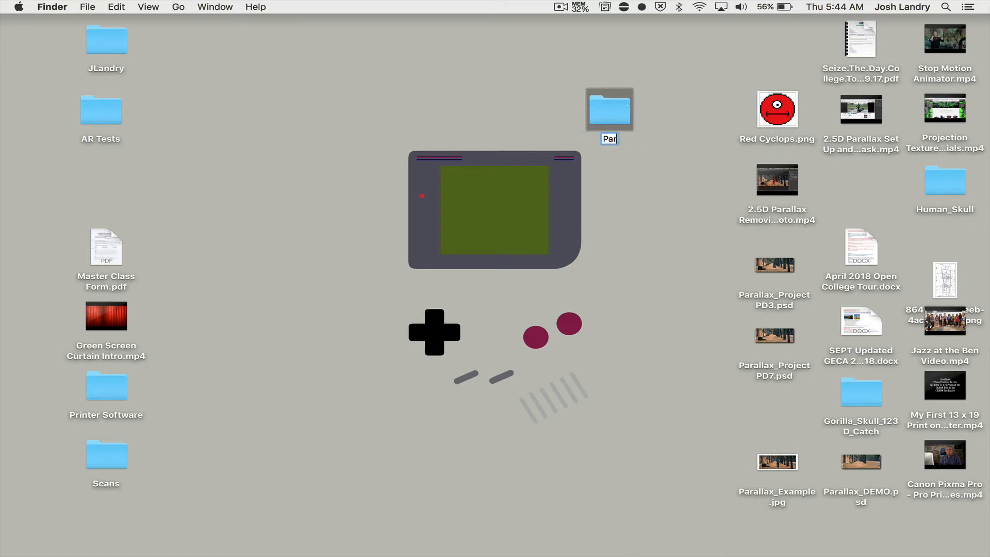
text(allax Project)
key(Return)
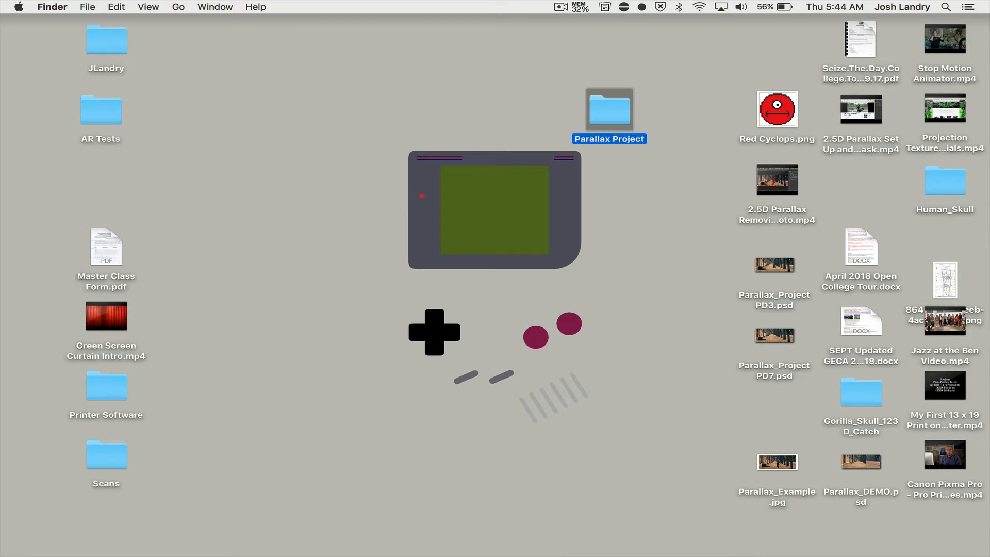
drag(617, 109, 658, 75)
drag(618, 34, 644, 106)
Return to Photoshop and hide the Tree 1, Tree 2, Steps and COPY layers, leaving only KID visible.
mouse_move(4, 111)
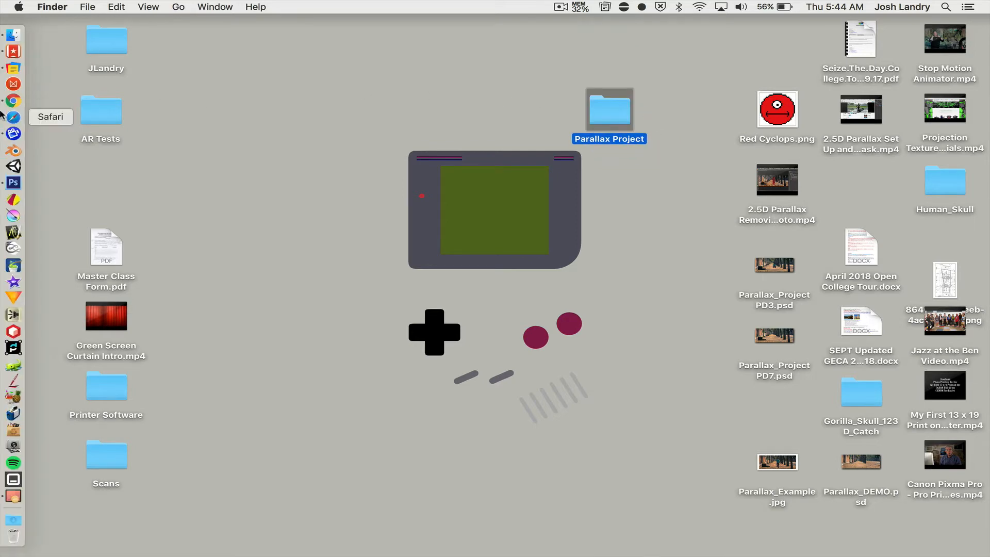
click(12, 183)
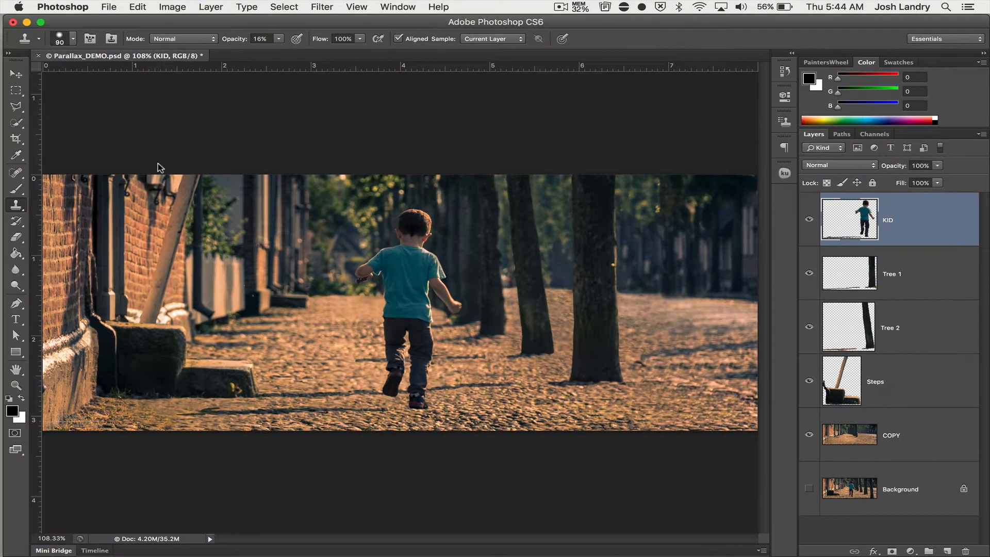
click(810, 276)
click(810, 328)
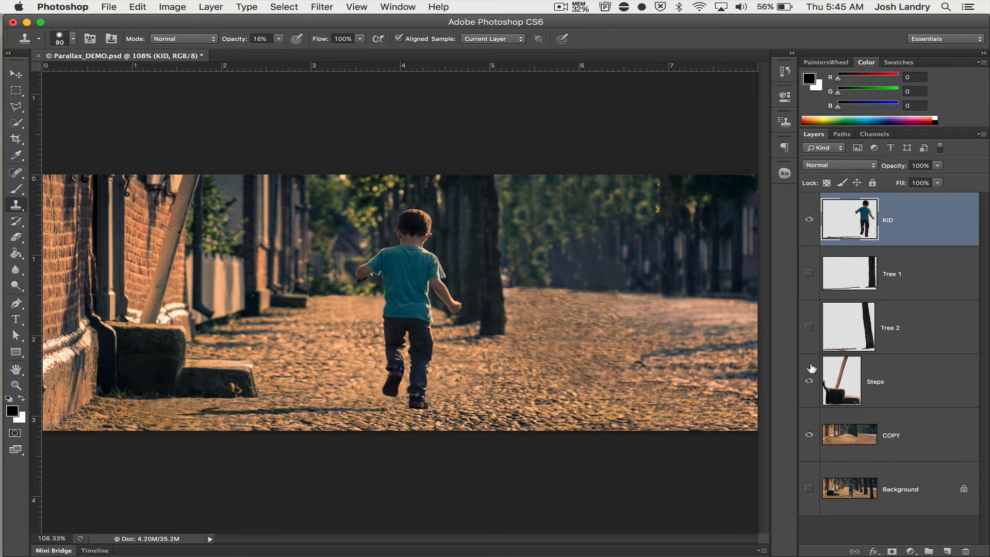
click(810, 382)
click(811, 436)
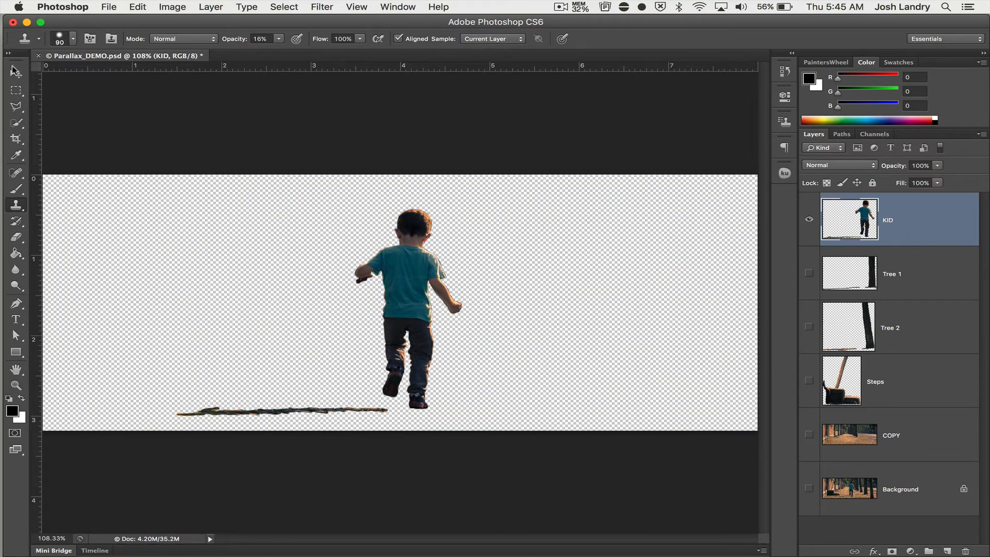
Activate the Move tool and start a Save As with the Parallax Project folder on the Desktop as the destination.
click(16, 72)
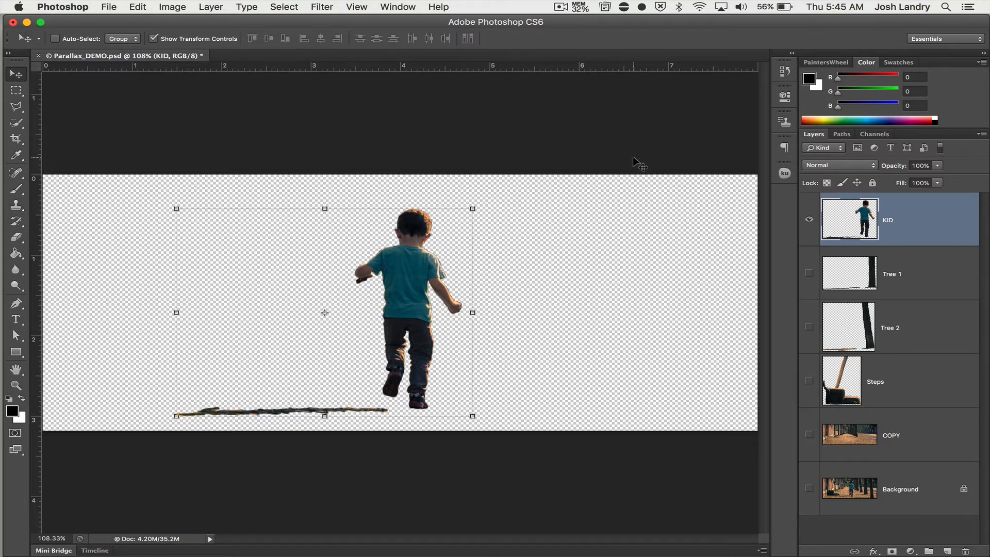
click(106, 8)
click(133, 150)
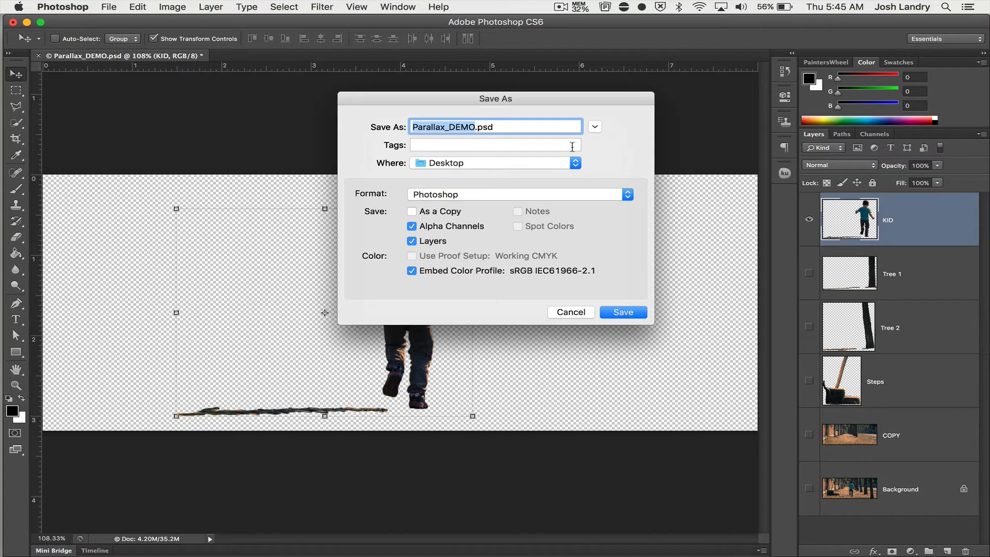
click(560, 164)
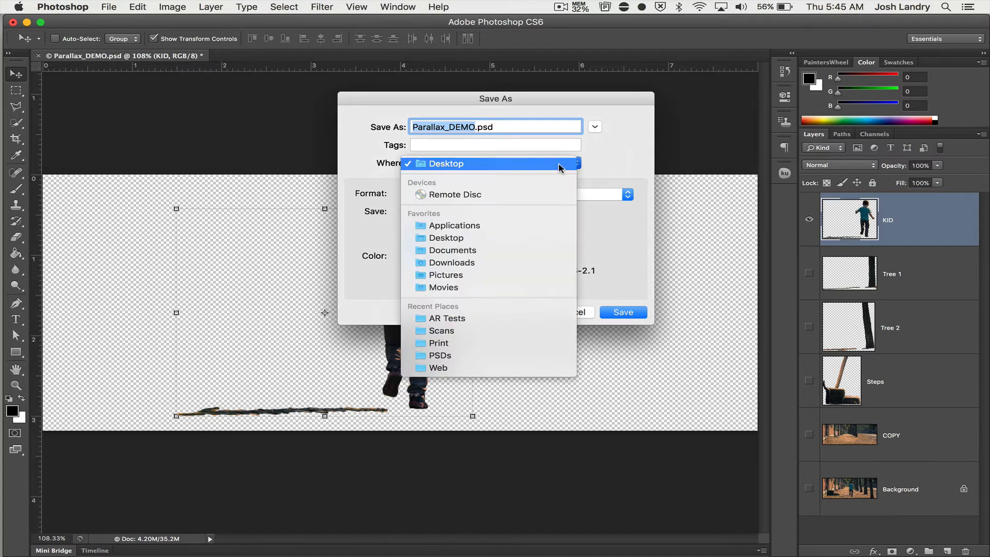
click(603, 154)
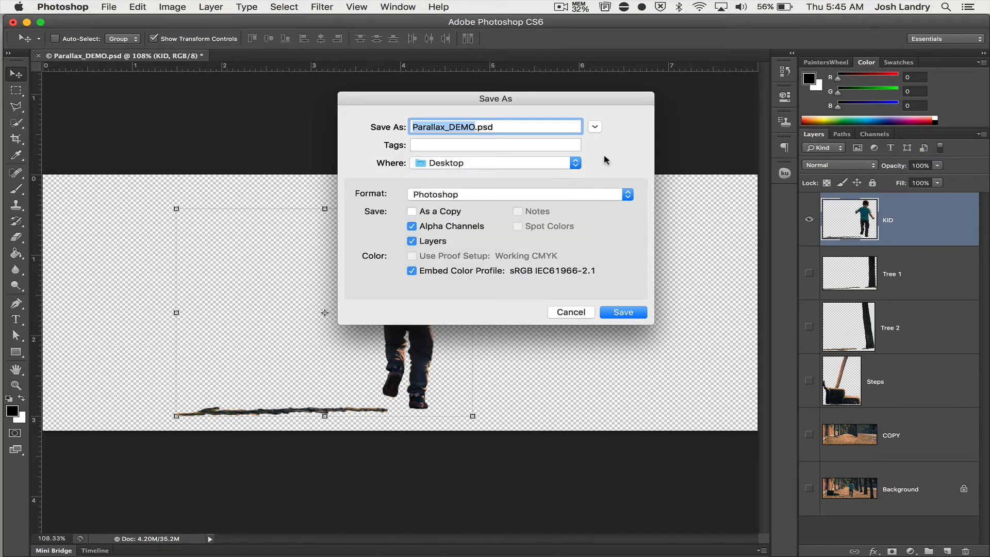
click(594, 128)
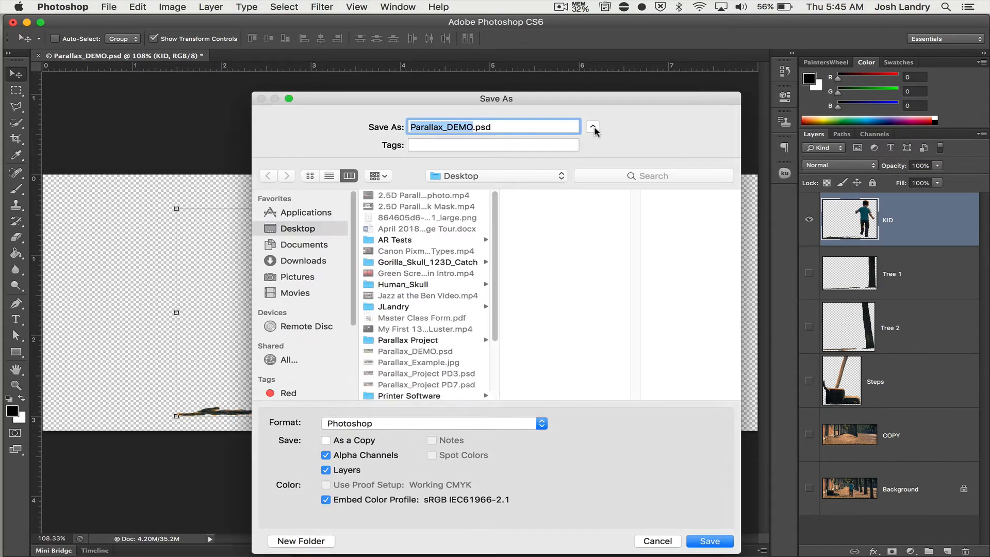
drag(576, 98, 578, 59)
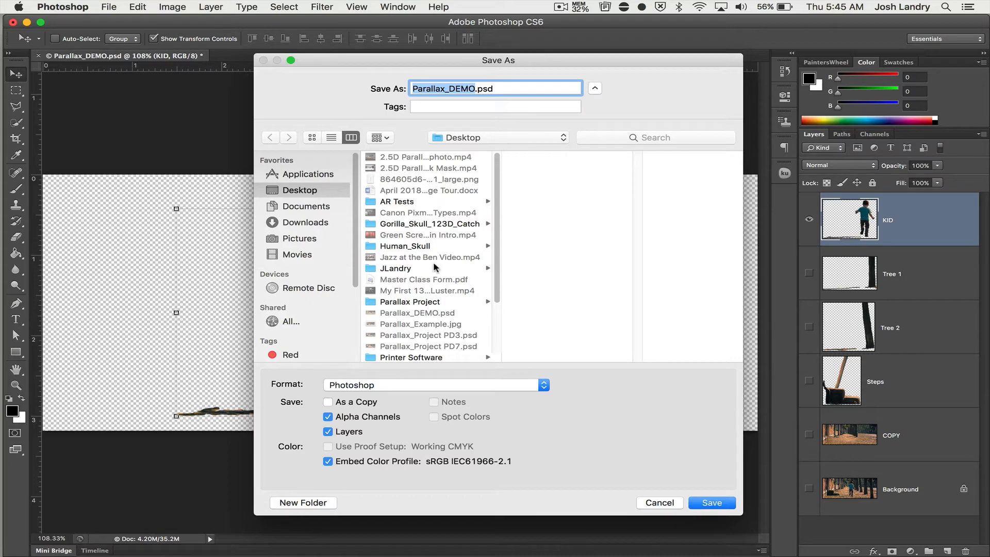
click(433, 302)
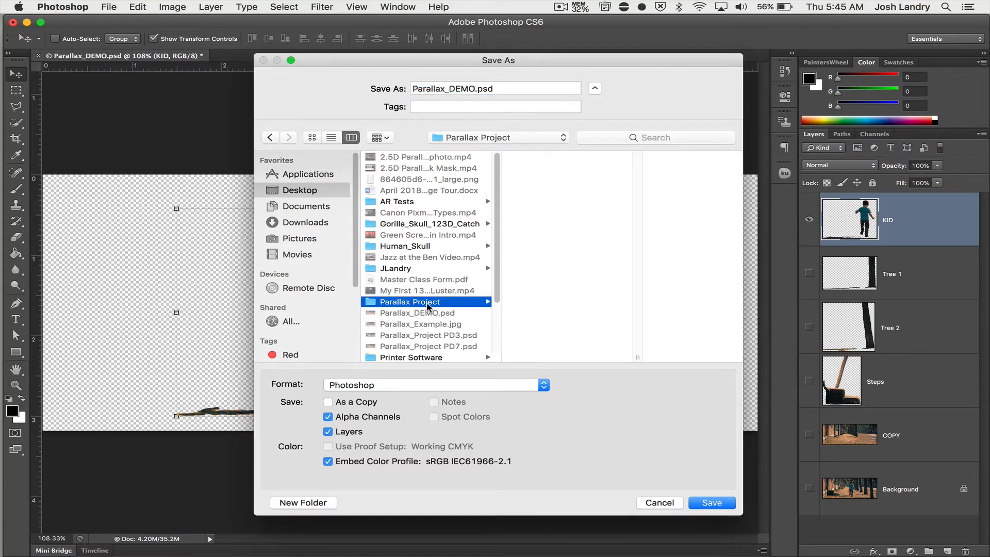
Save the visible KID layer as Kid.png in PNG format with Smallest / Slow compression and no interlacing.
click(469, 89)
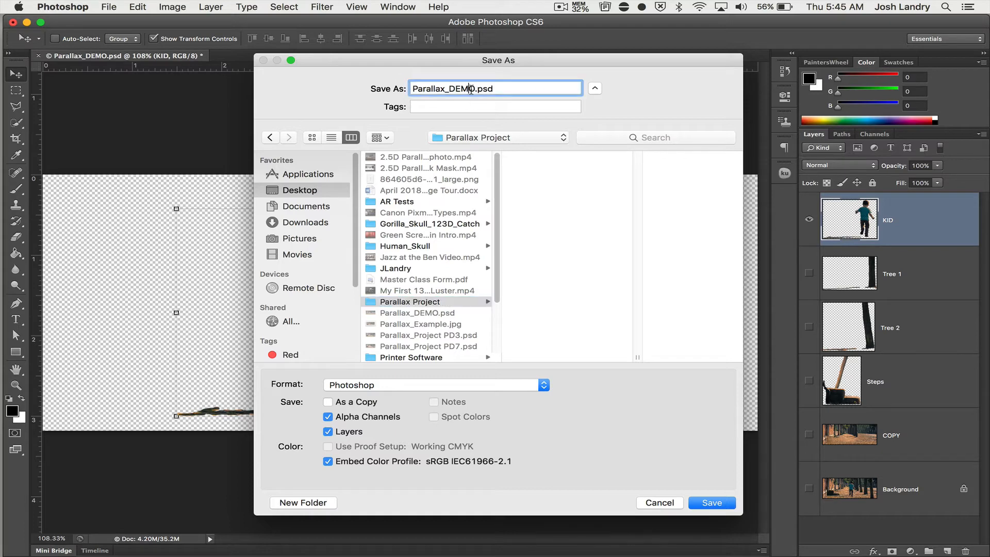
drag(474, 90, 385, 88)
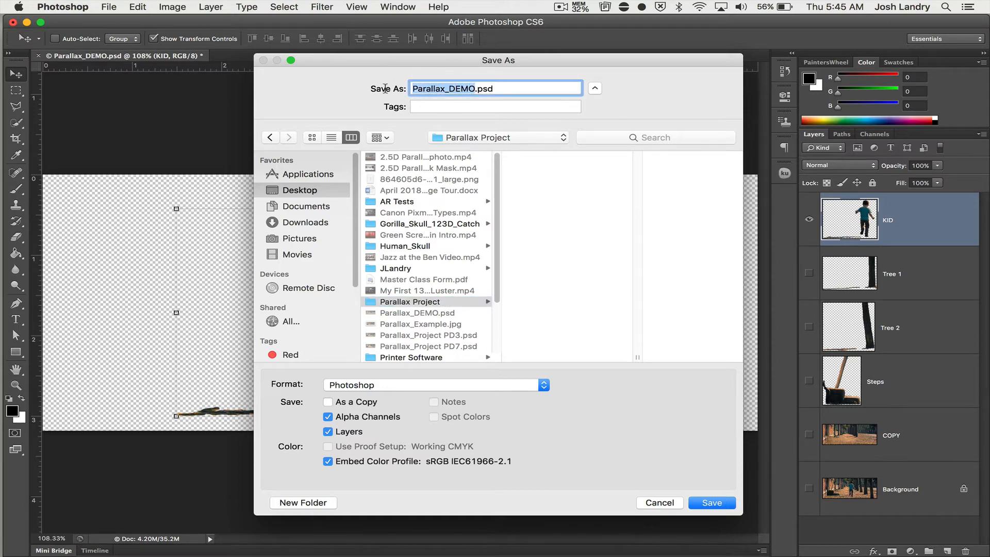
text(KId)
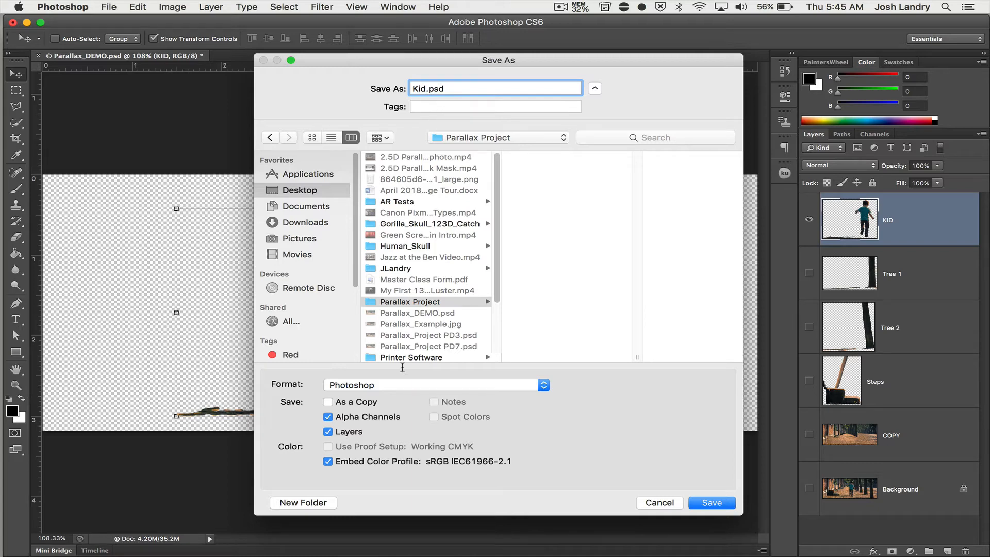
click(399, 384)
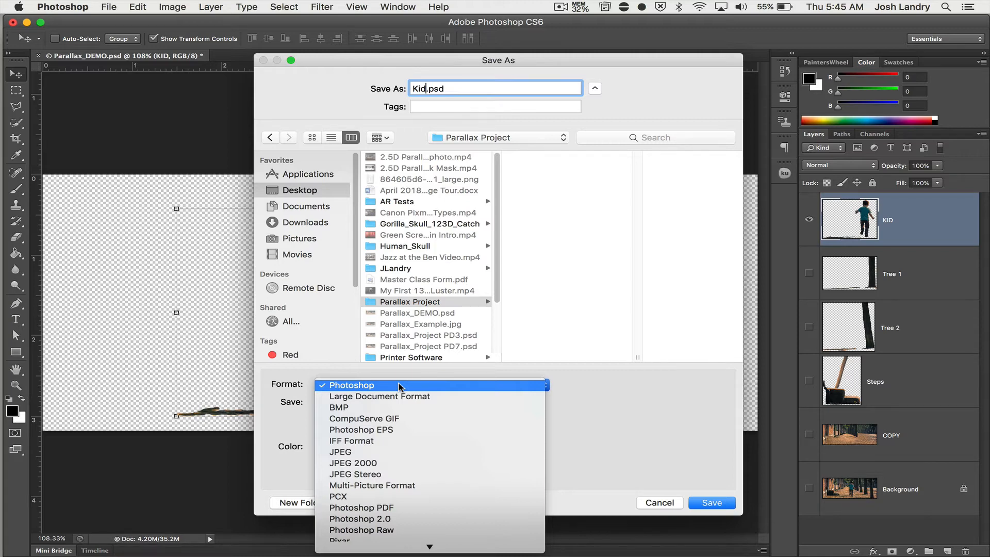
scroll(400, 387, down, 3)
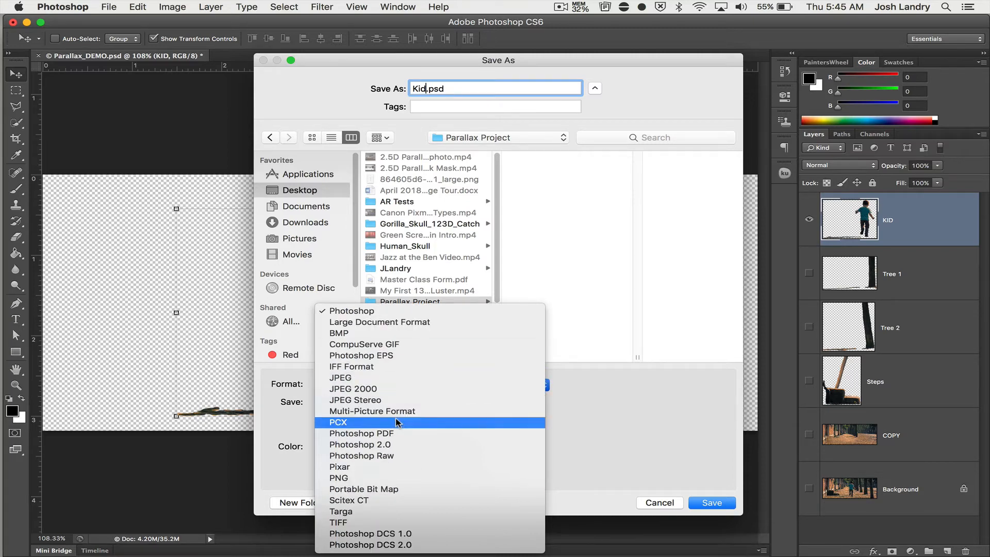
click(379, 480)
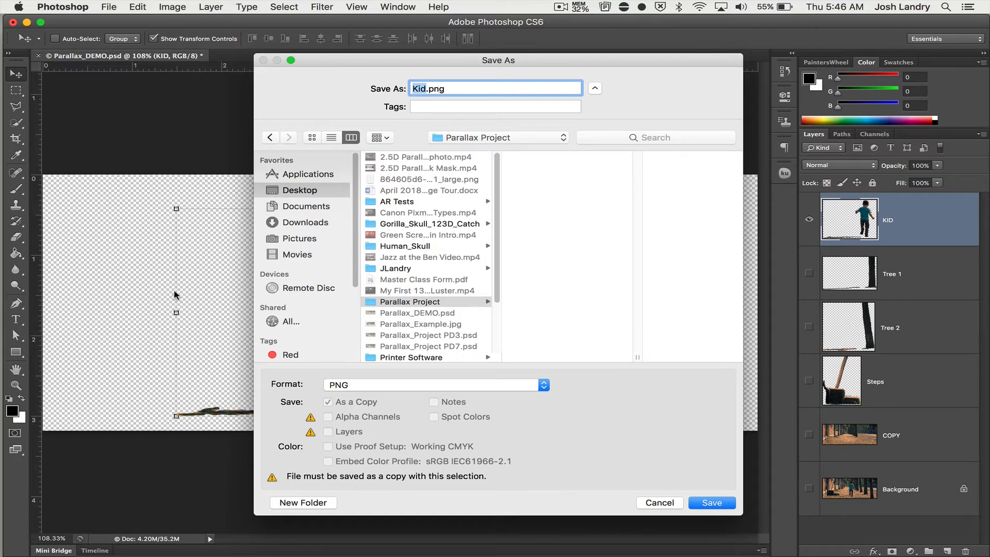
click(712, 503)
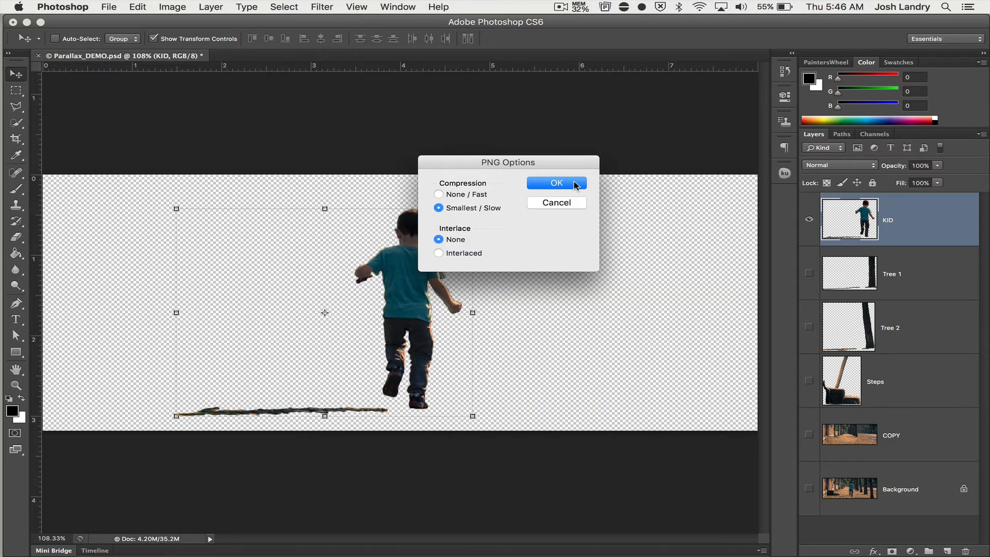
click(575, 185)
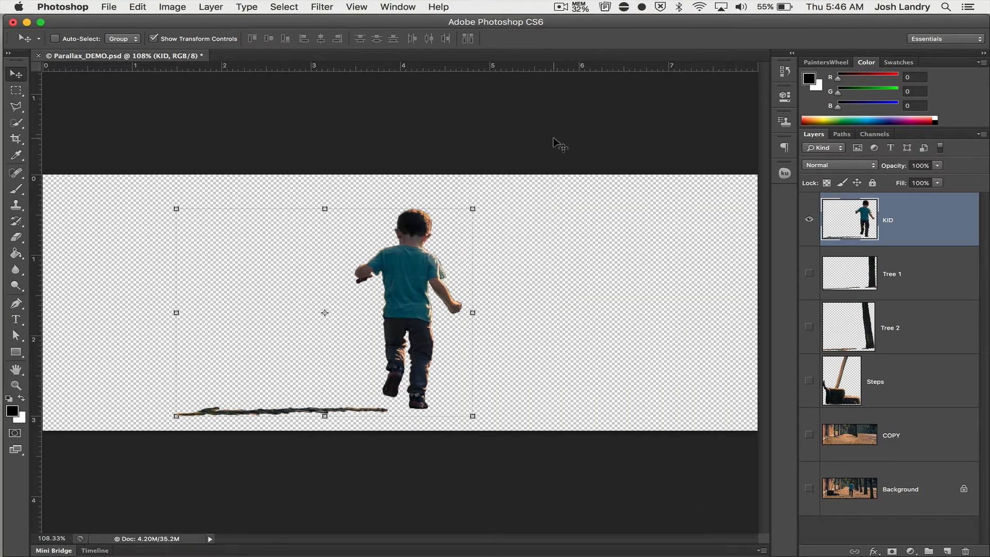
Hide the KID layer, show only Tree 1, and start a Save As into the Parallax Project folder.
click(809, 221)
click(810, 274)
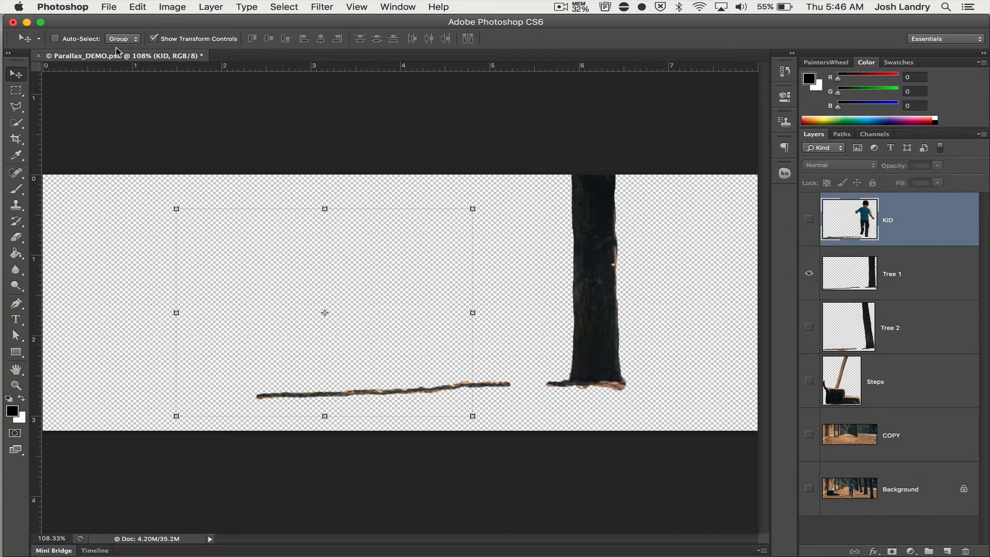
click(108, 8)
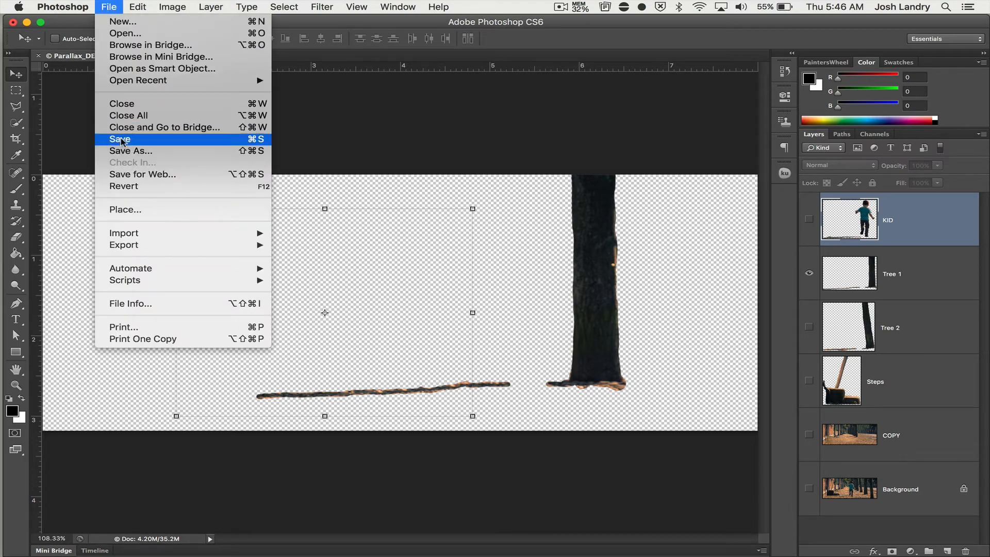
click(324, 170)
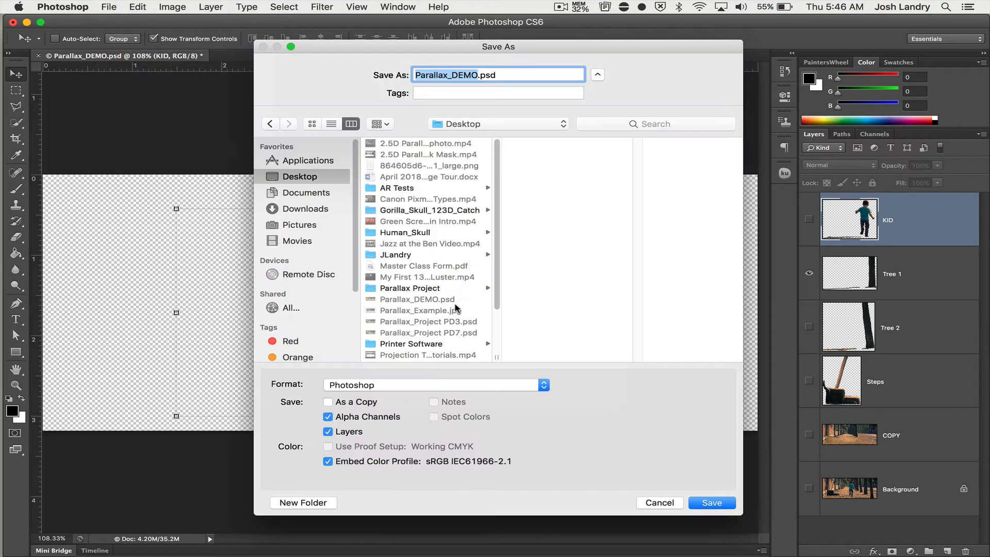
click(423, 288)
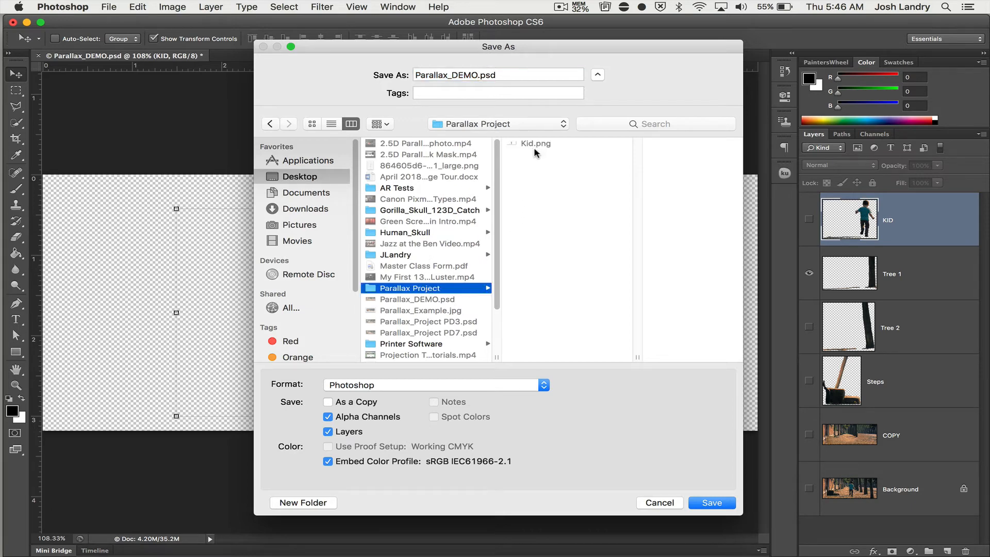
Save the visible Tree 1 layer as Tree 1.png in PNG format with Smallest / Slow compression and no interlacing.
double_click(476, 75)
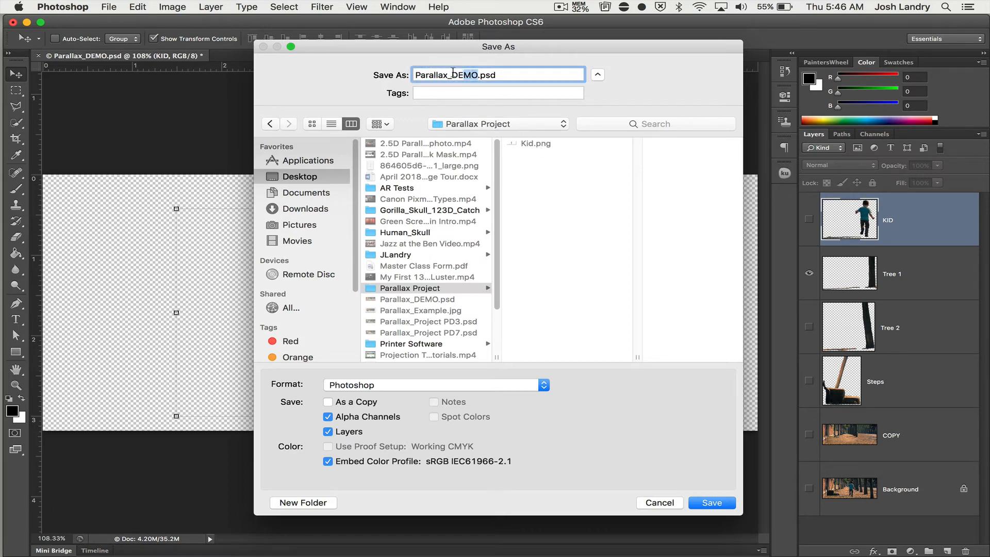
text(Tree 1)
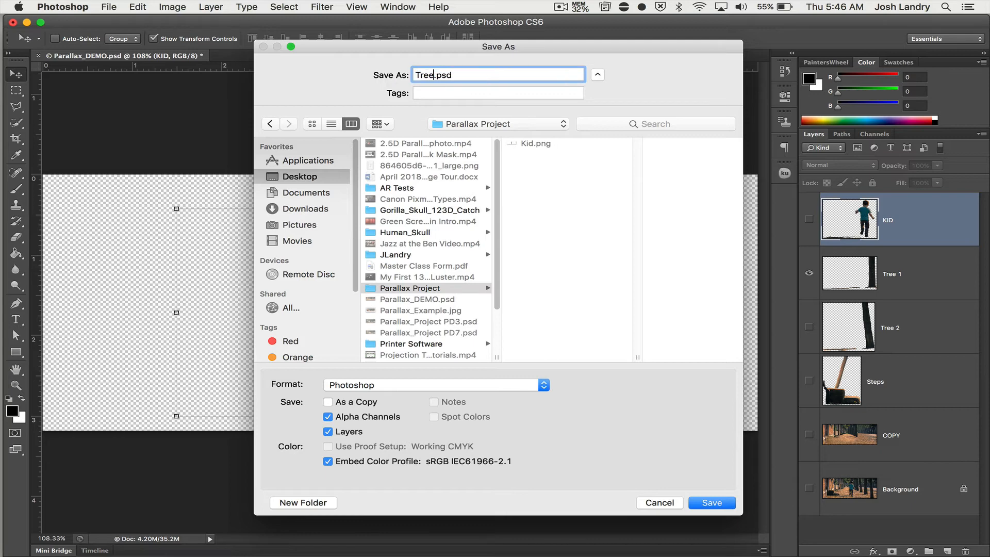
click(392, 384)
scroll(370, 498, down, 3)
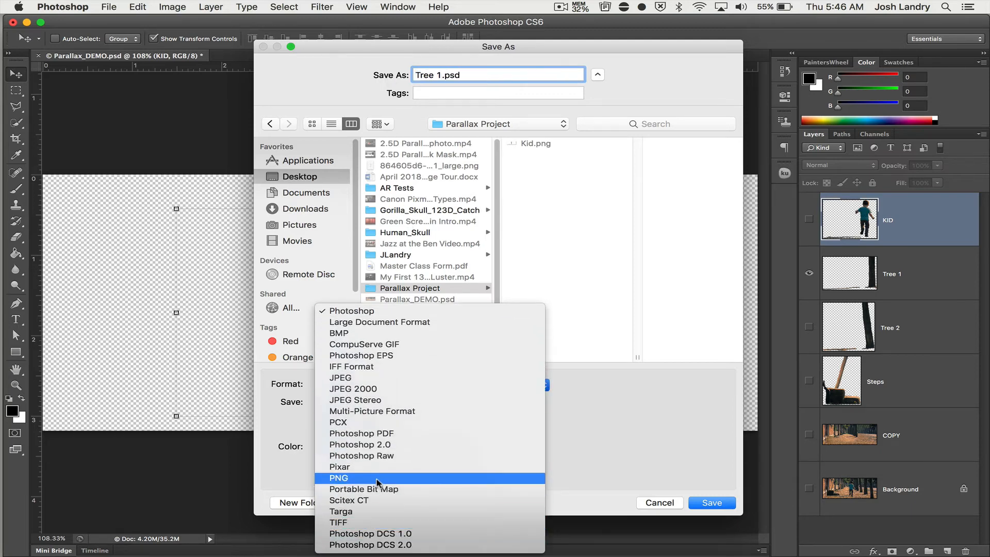
click(378, 480)
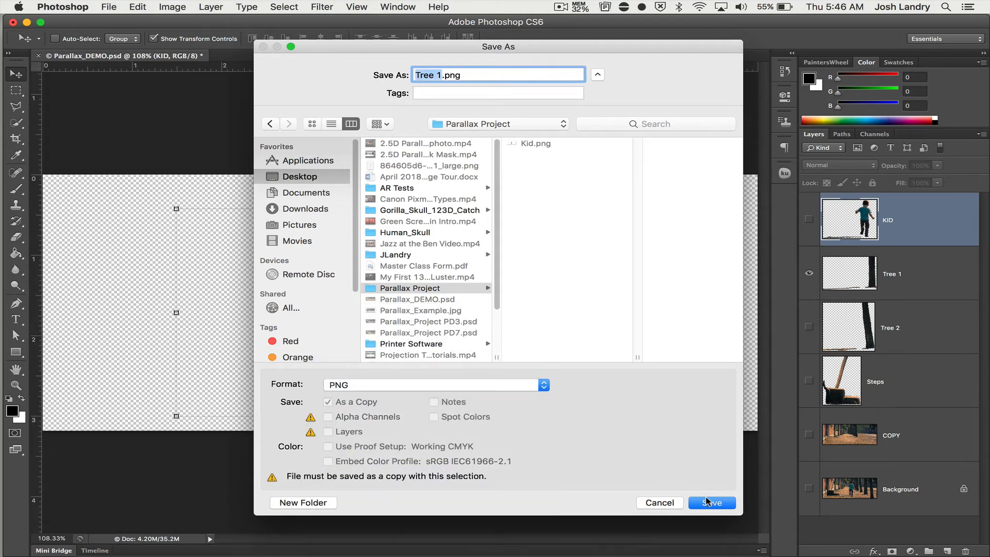
click(710, 503)
click(565, 186)
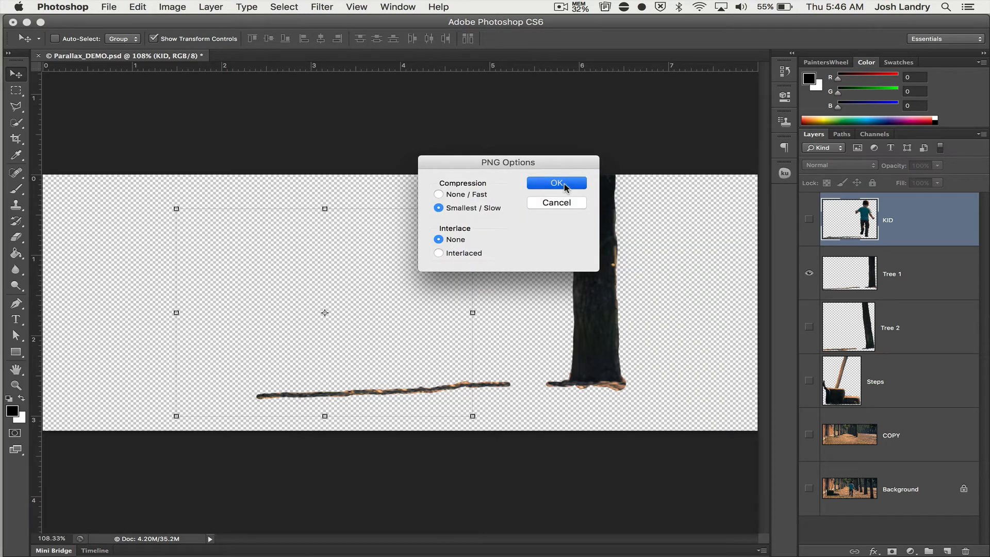
Hide the Tree 1 layer, then show Tree 2 and make it the active layer.
click(810, 273)
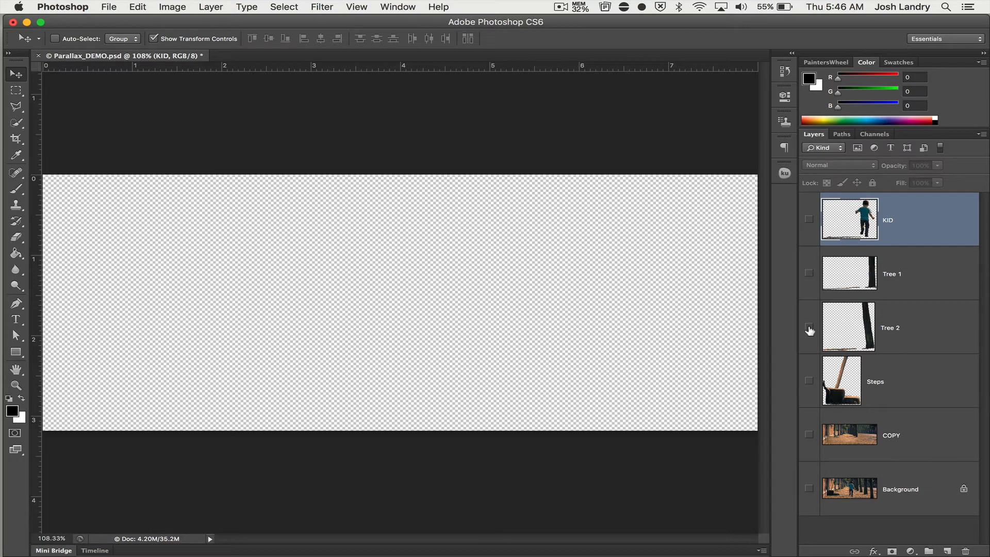
click(809, 326)
click(898, 343)
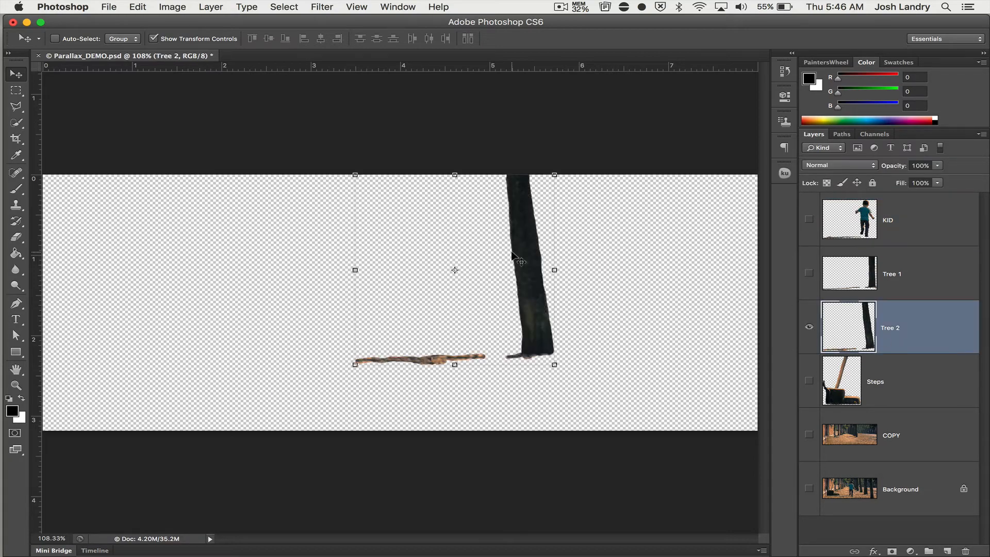
Start a Save As of the Tree 2 view in PNG format with the Parallax Project folder as the destination.
click(108, 6)
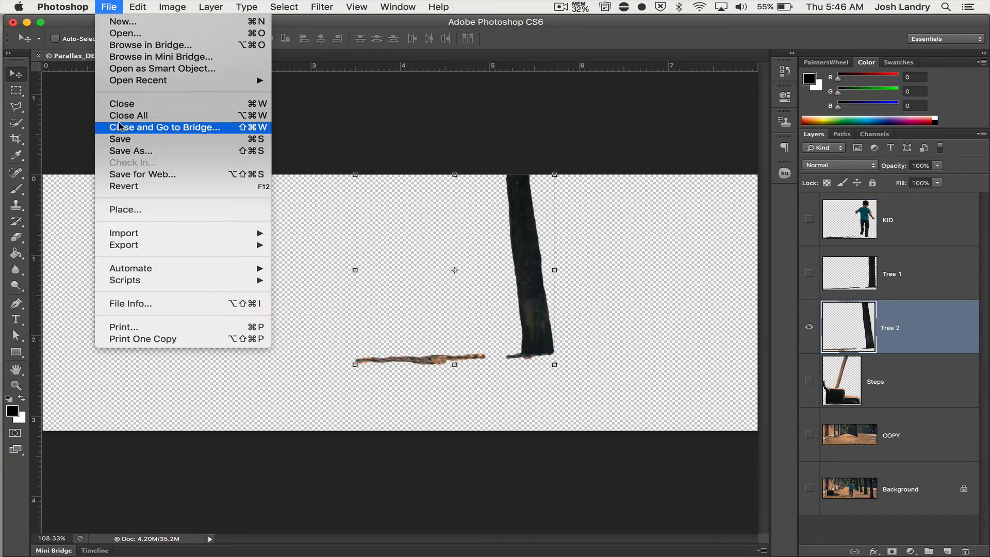
click(125, 150)
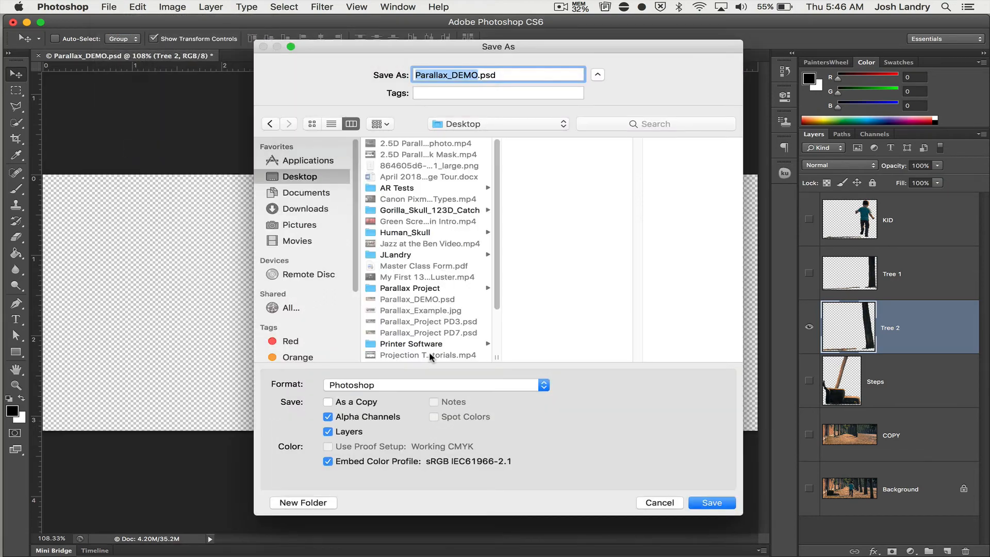
click(415, 388)
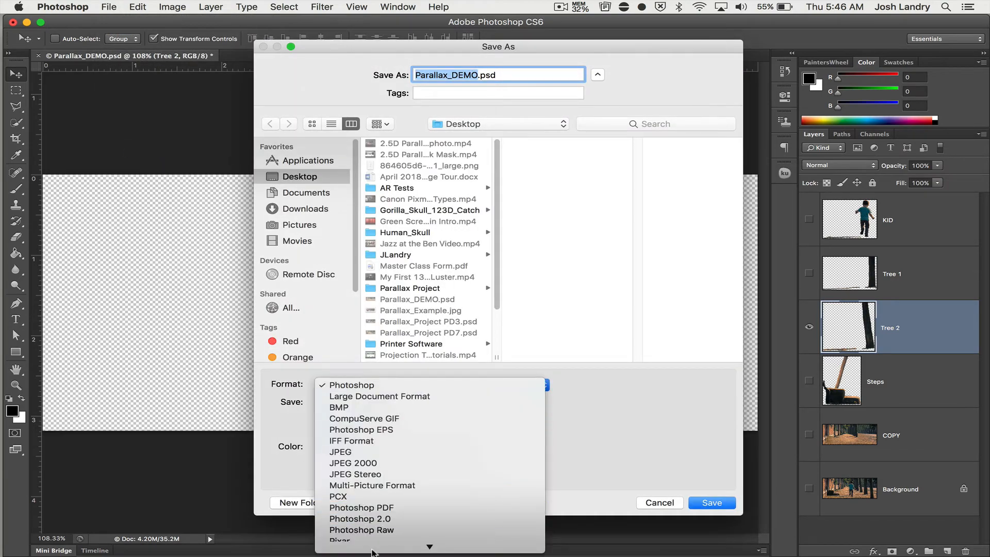
click(377, 485)
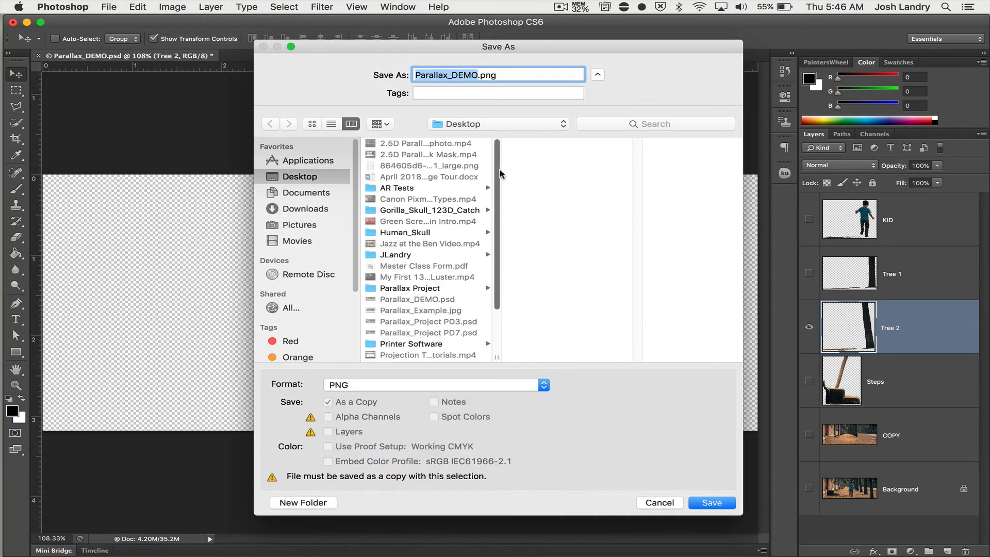
click(433, 286)
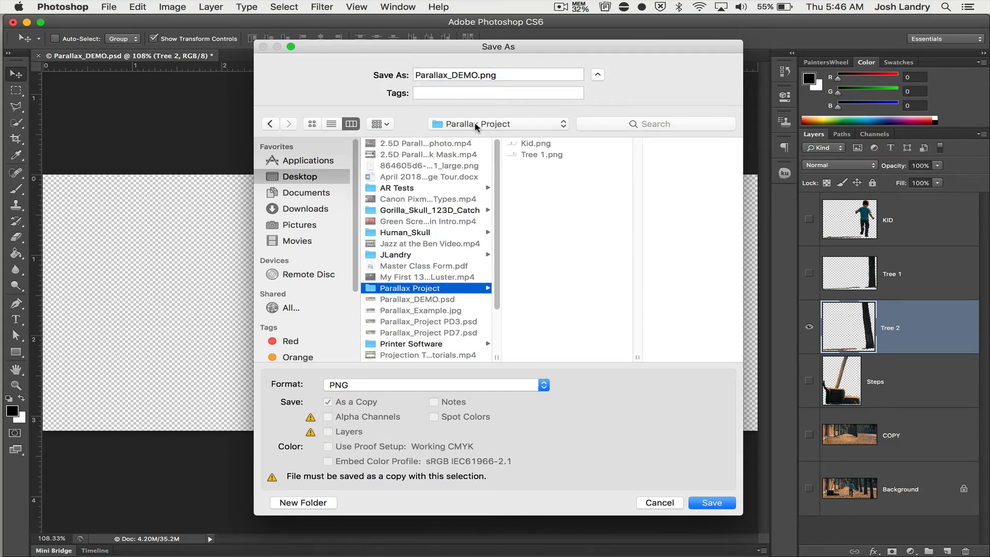
Name the file Tree 2.png, basing it on the existing Tree 1.png name, and save it with the offered PNG options.
click(537, 154)
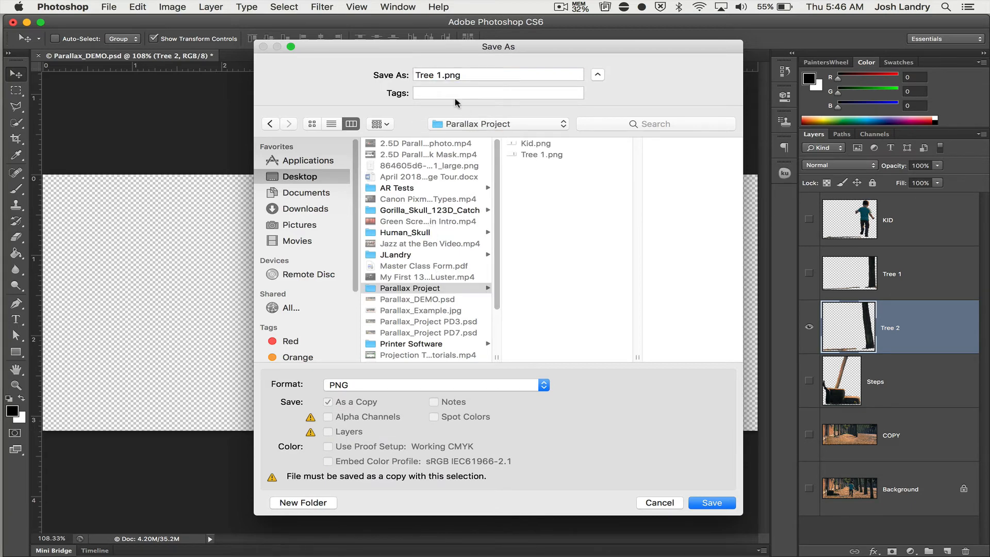
double_click(441, 75)
key(BackSpace)
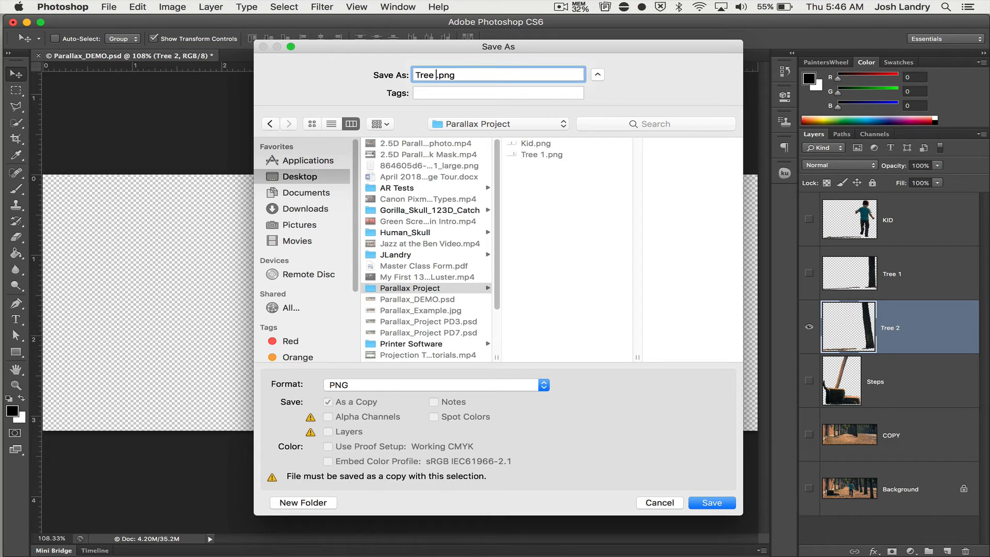
text(2)
key(Return)
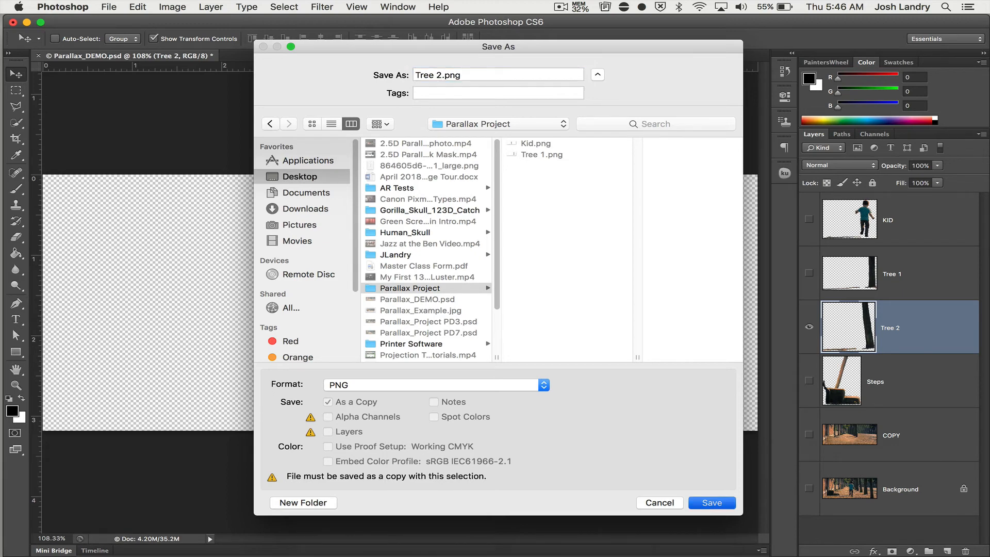
key(Return)
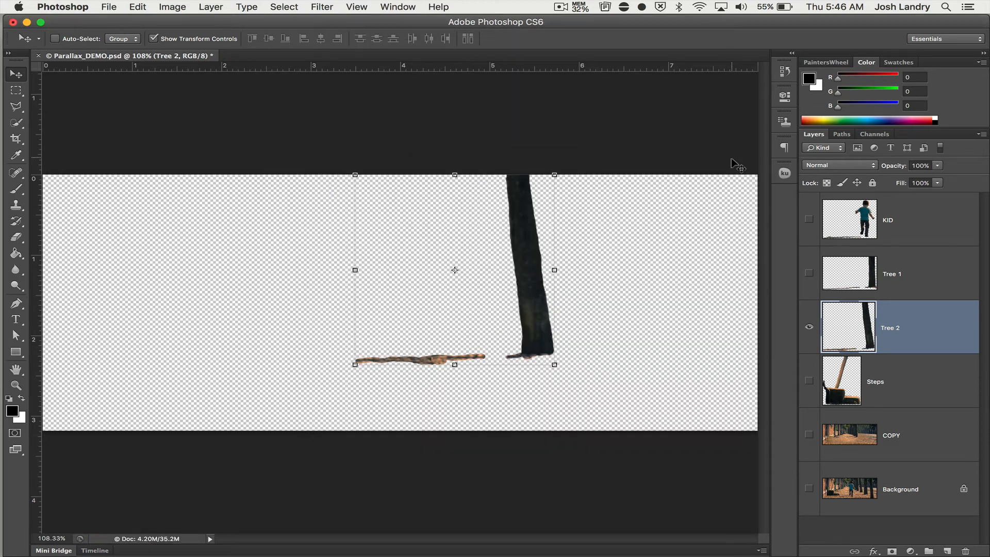
Hide the Tree 2 layer, show only Steps, and start a Save As into the Parallax Project folder.
click(811, 330)
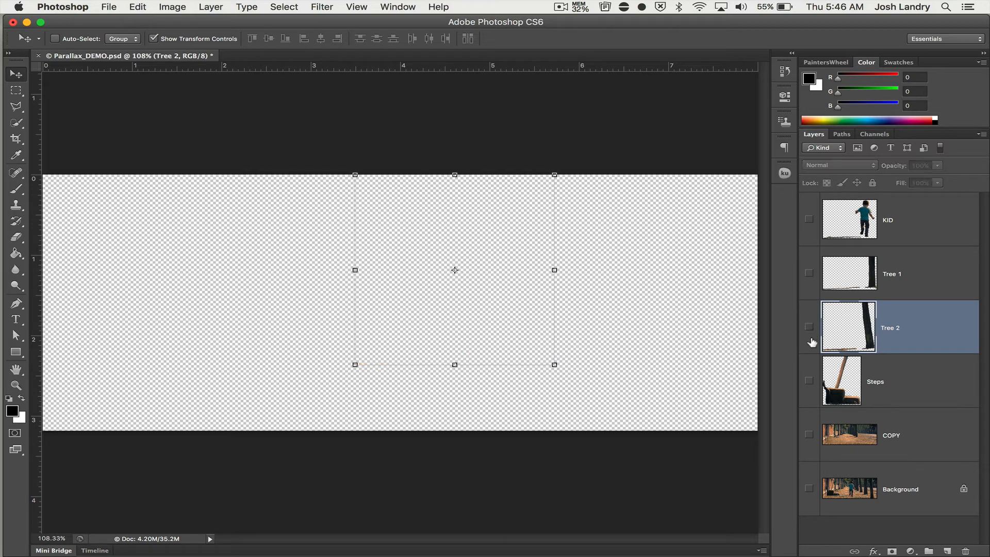
click(810, 381)
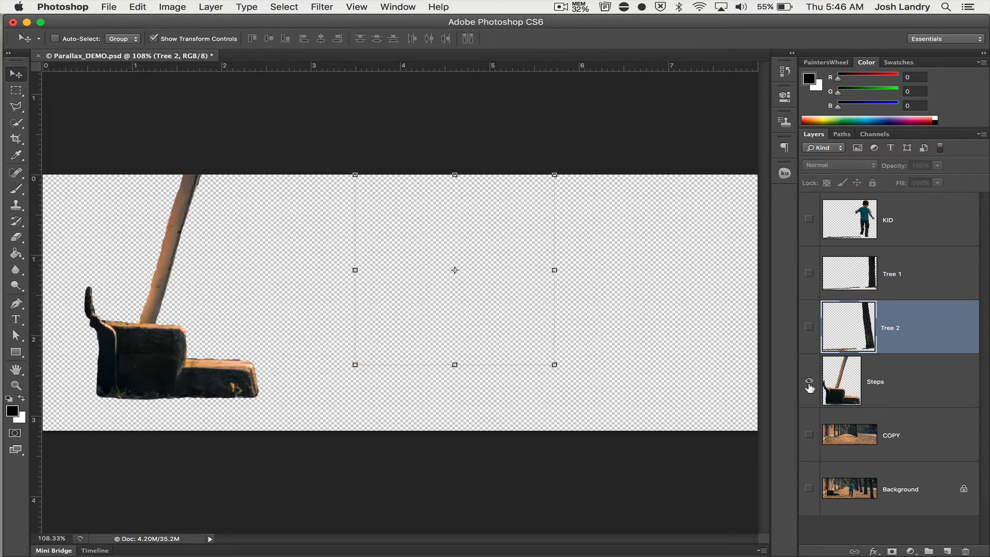
click(110, 6)
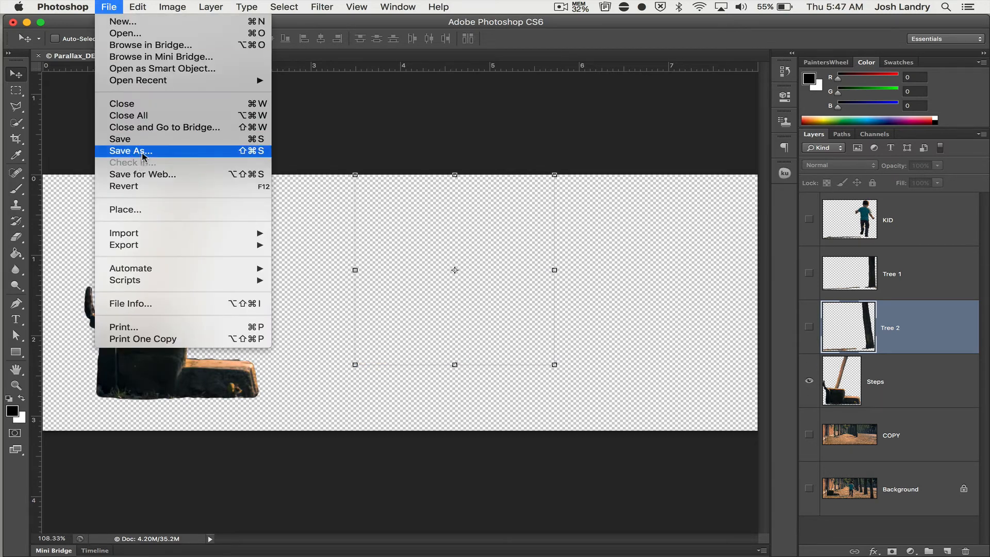
click(144, 155)
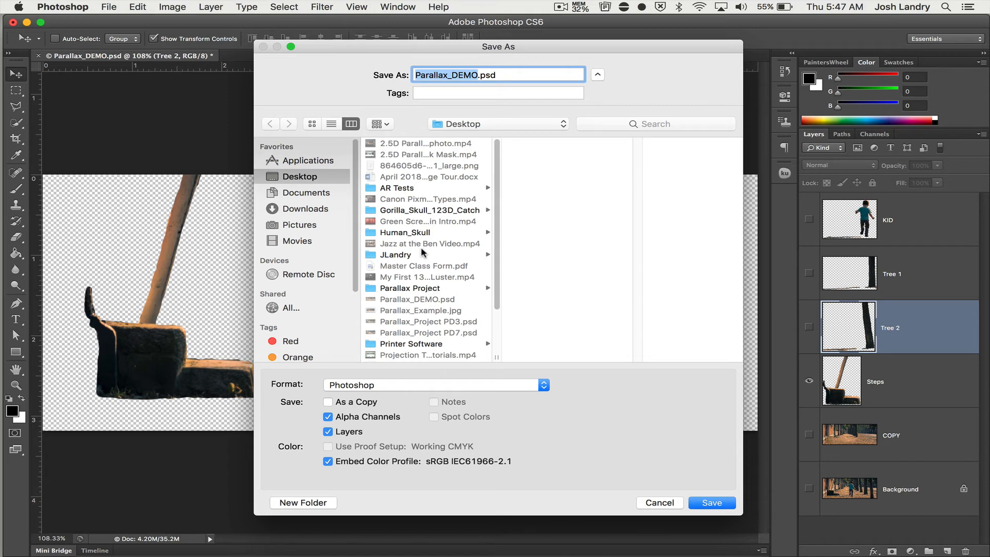
click(434, 288)
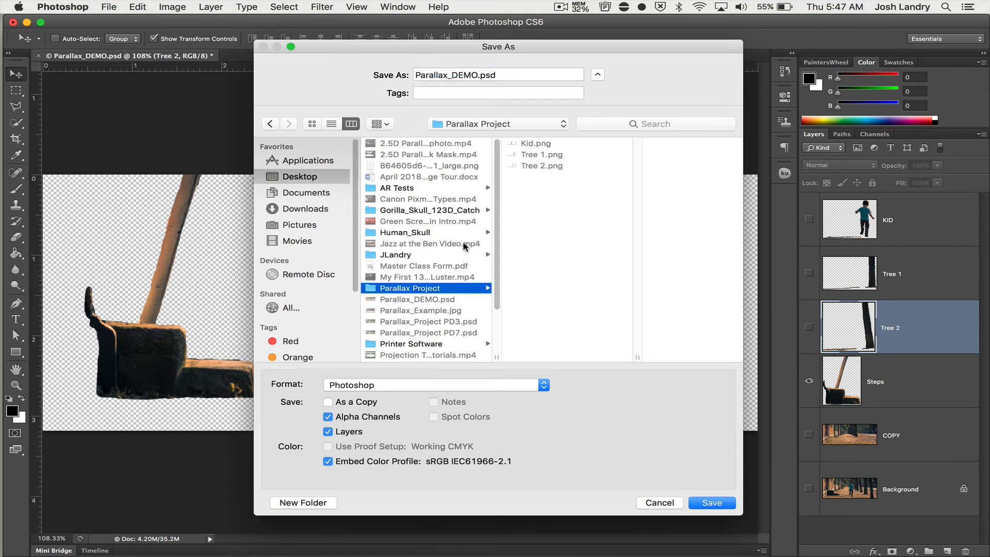
Save the visible Steps layer as Stairs.png in PNG format, accepting the offered PNG options.
click(412, 388)
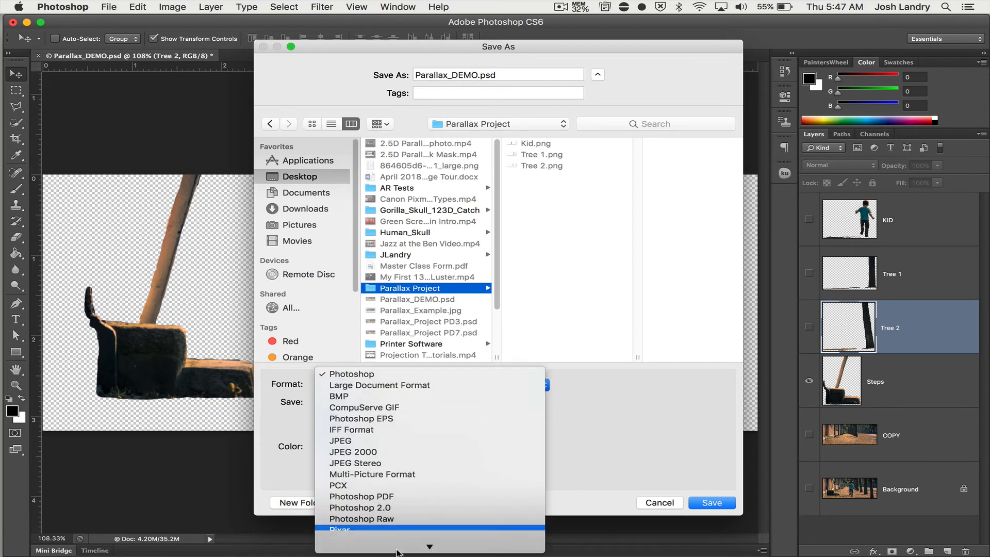
mouse_move(397, 551)
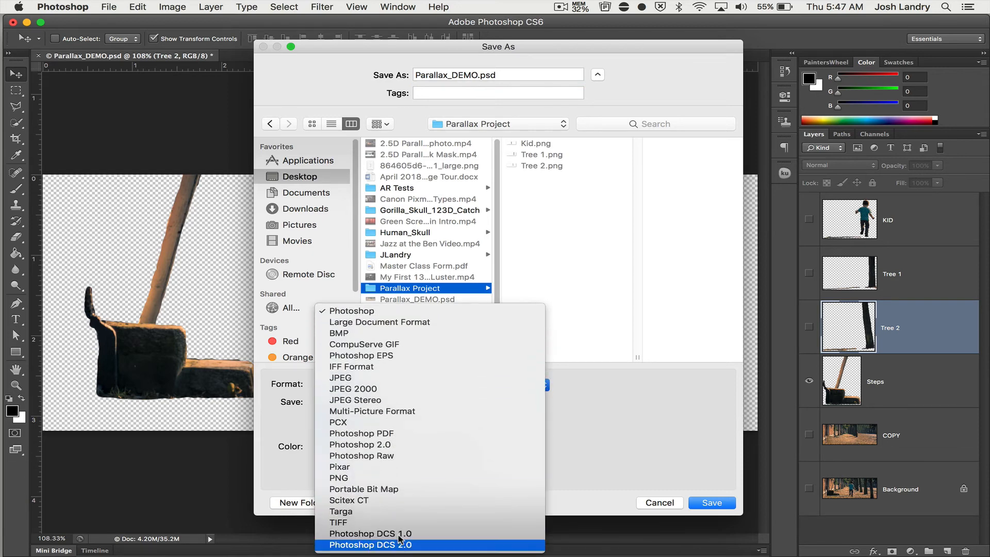
click(407, 478)
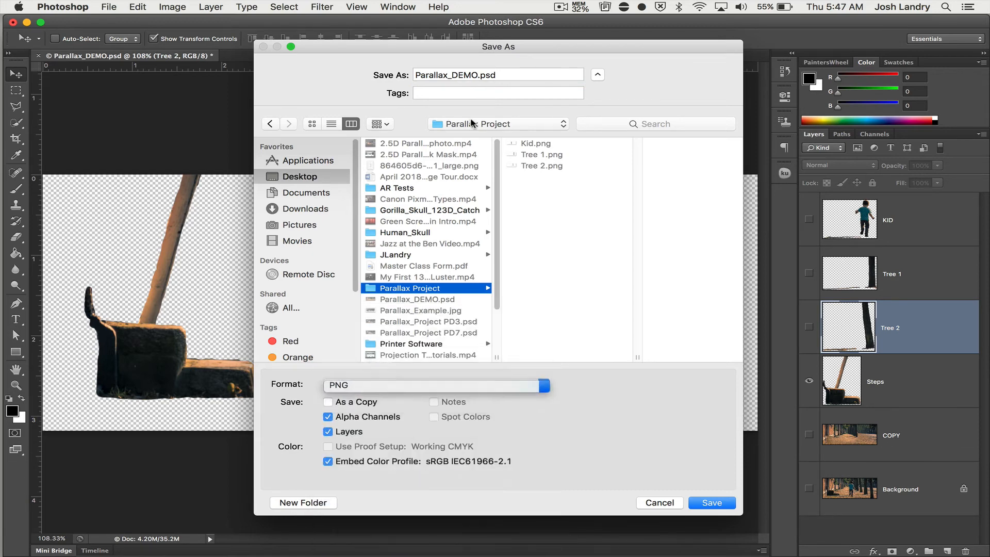
double_click(476, 75)
text(Stairs)
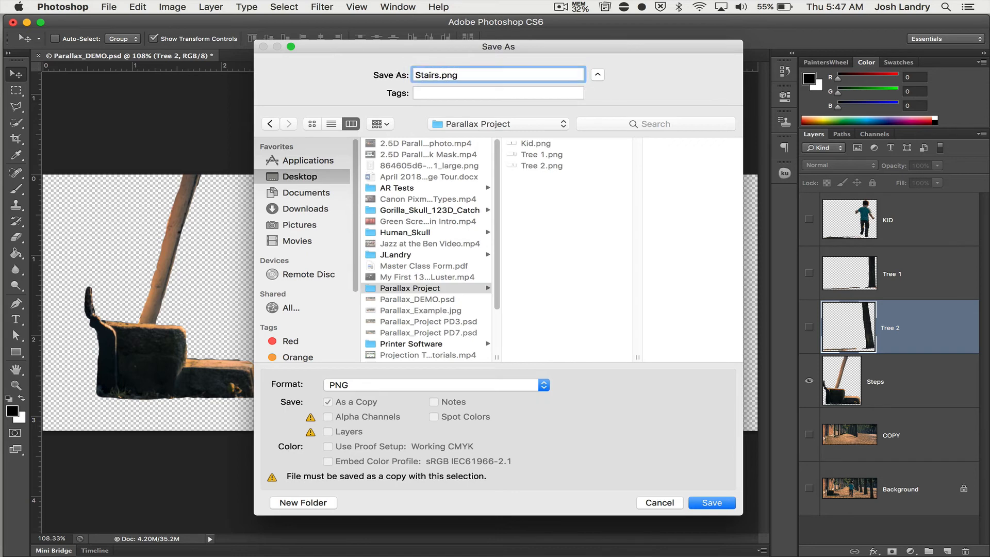
click(714, 503)
key(Return)
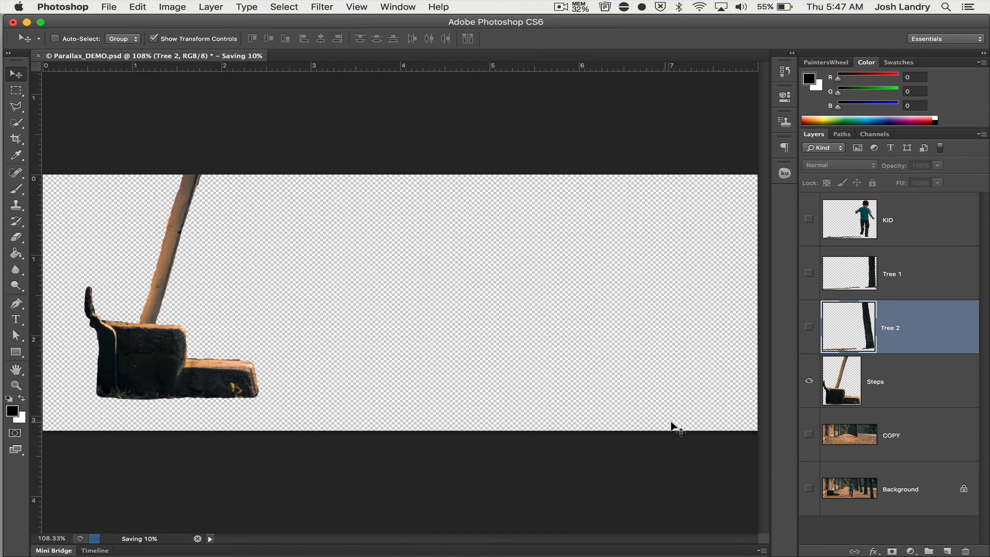
Hide the Steps layer, show only COPY, and start a Save As into the Parallax Project folder.
click(808, 381)
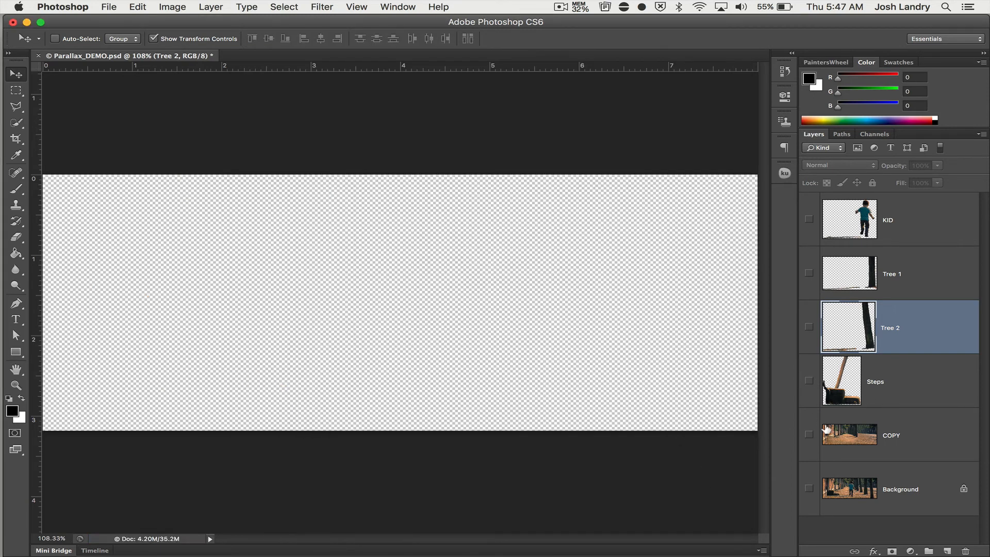
click(809, 435)
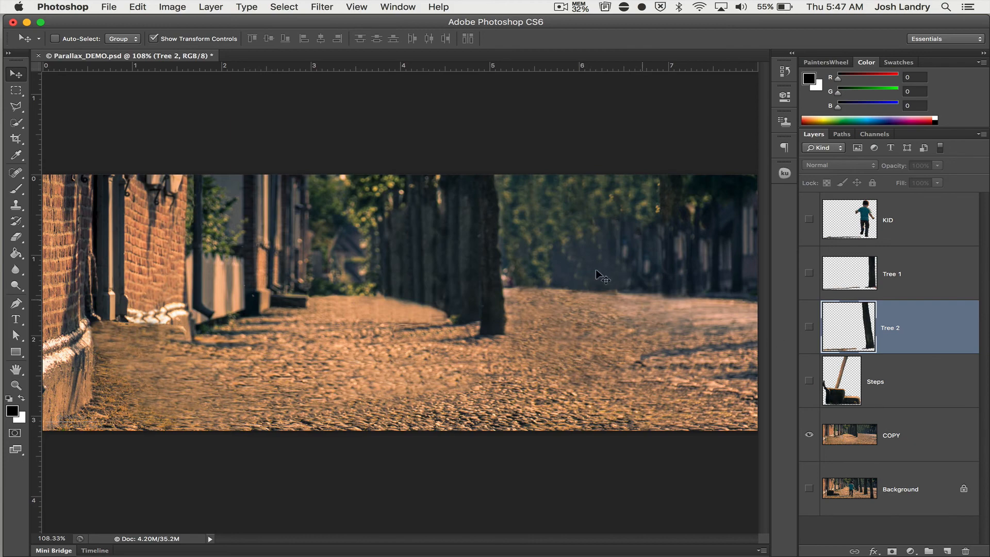
click(109, 7)
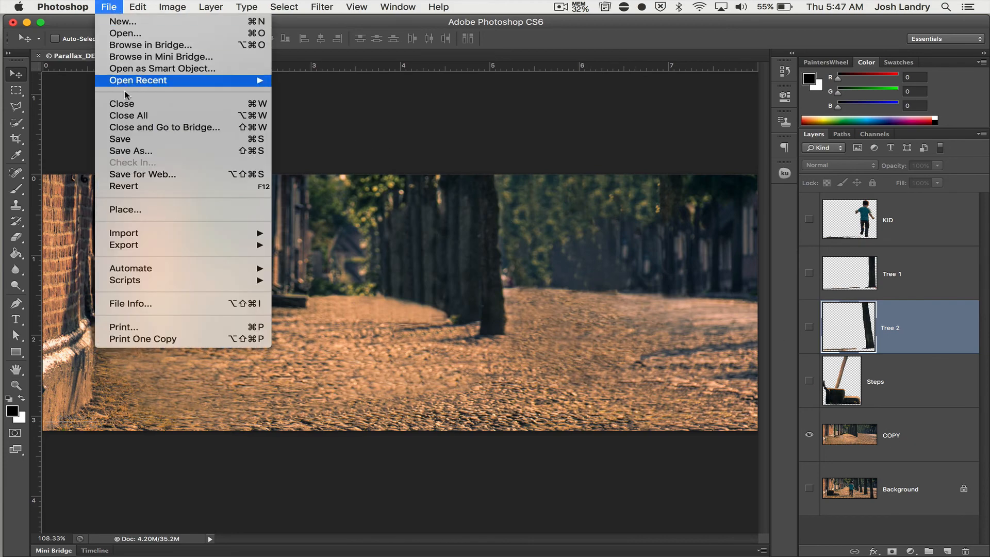
click(132, 151)
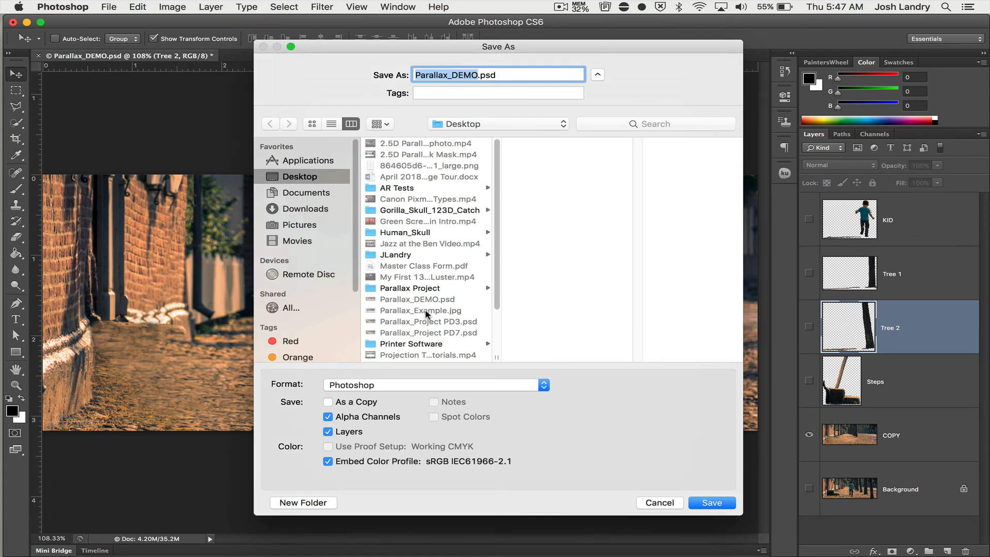
click(418, 344)
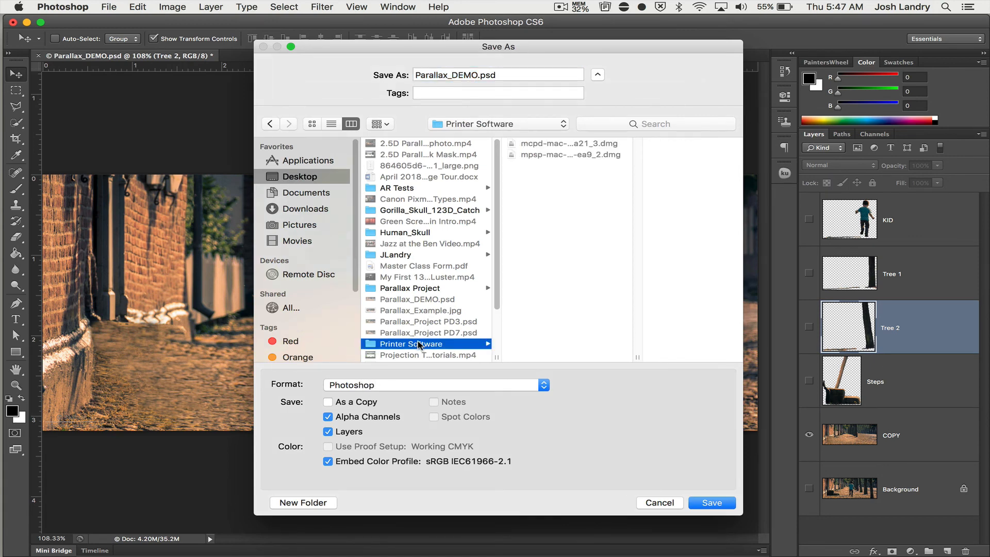
click(422, 289)
Save the visible COPY layer as Background.png in PNG format, accepting the offered PNG options.
click(404, 385)
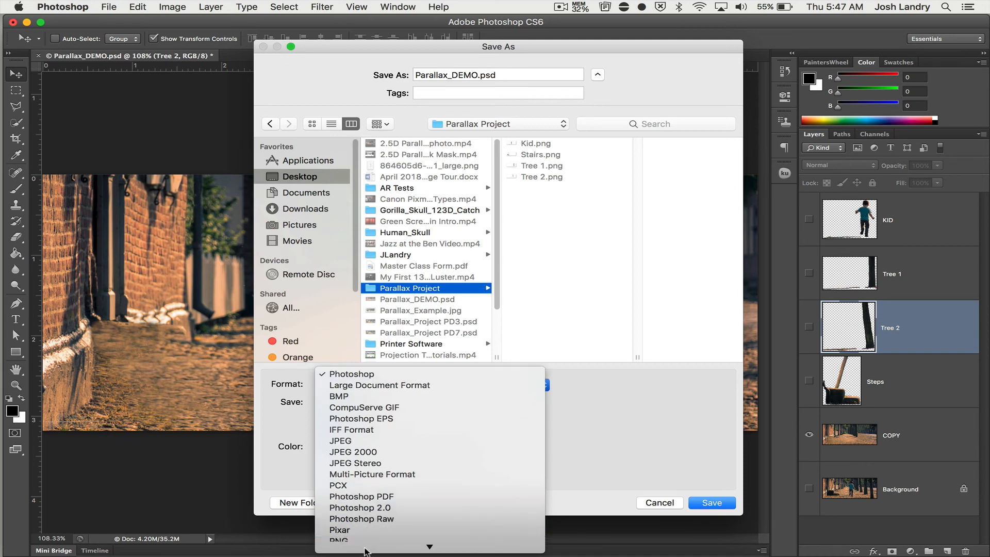
click(382, 478)
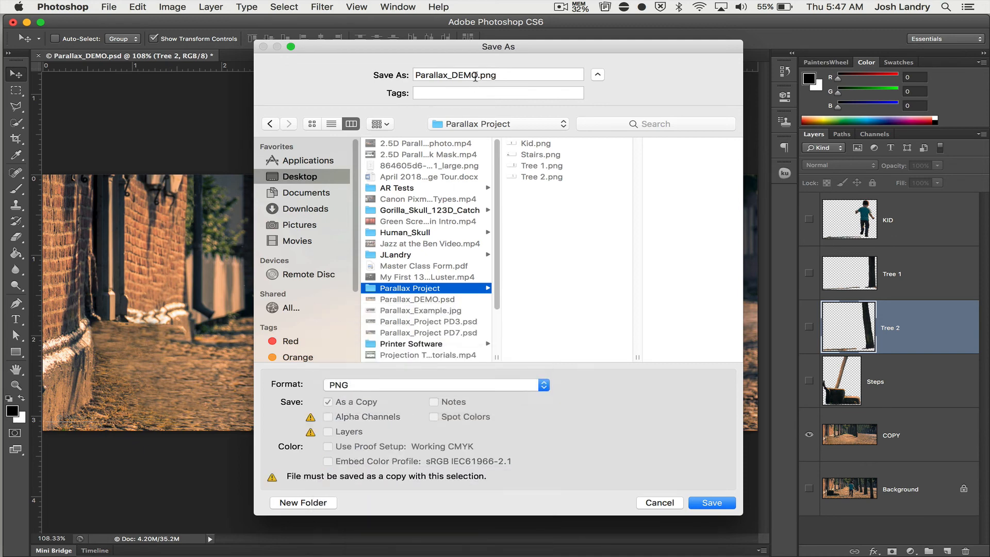
key(Tab)
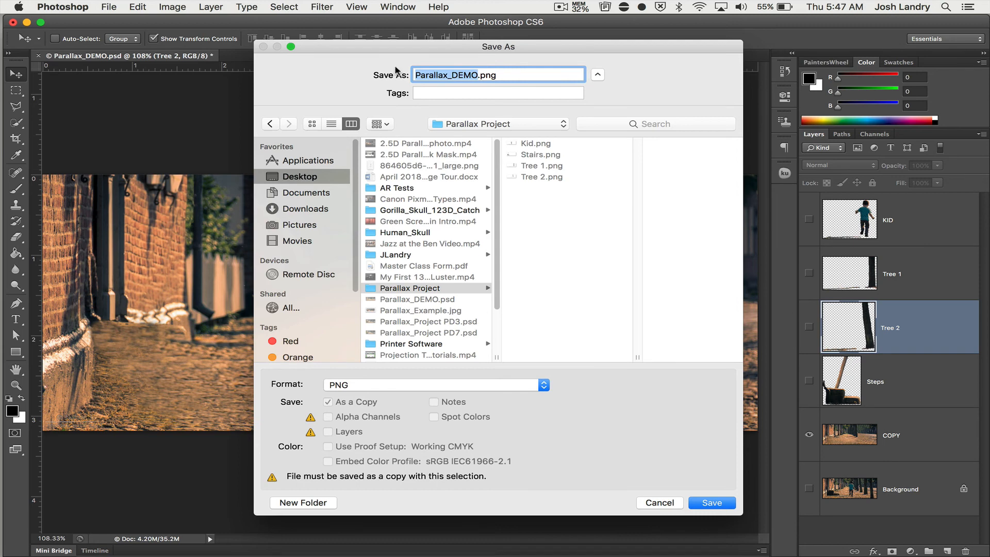
text(Backg)
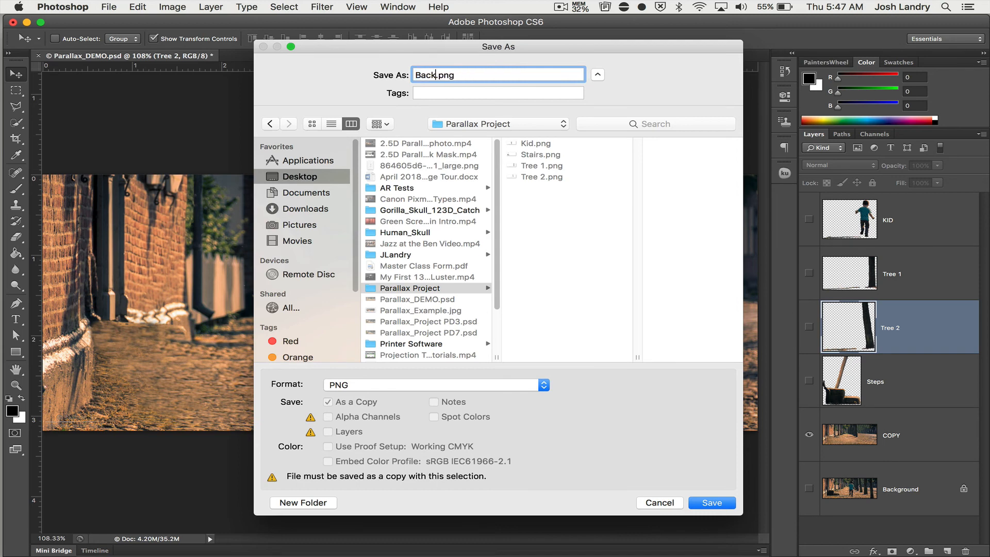
text(round)
key(Return)
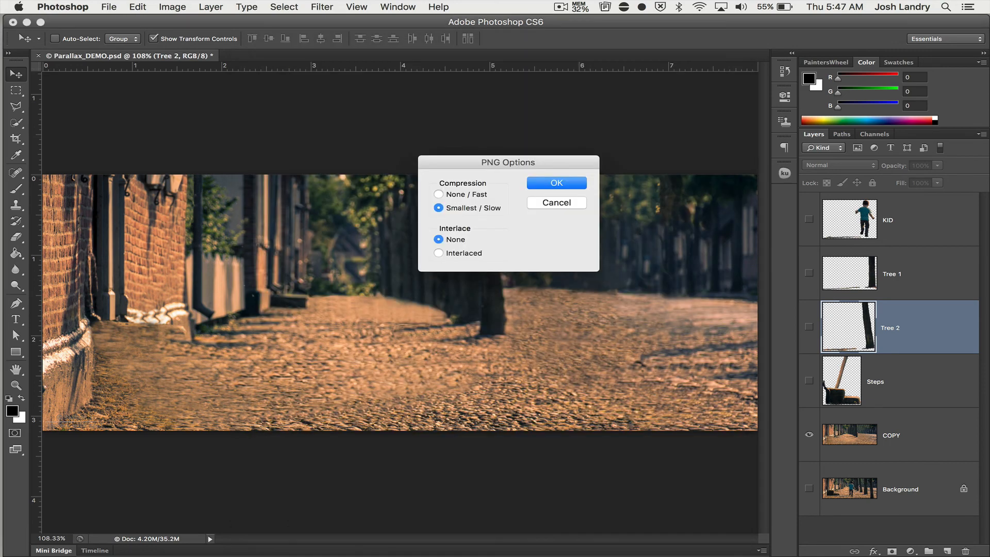
key(Return)
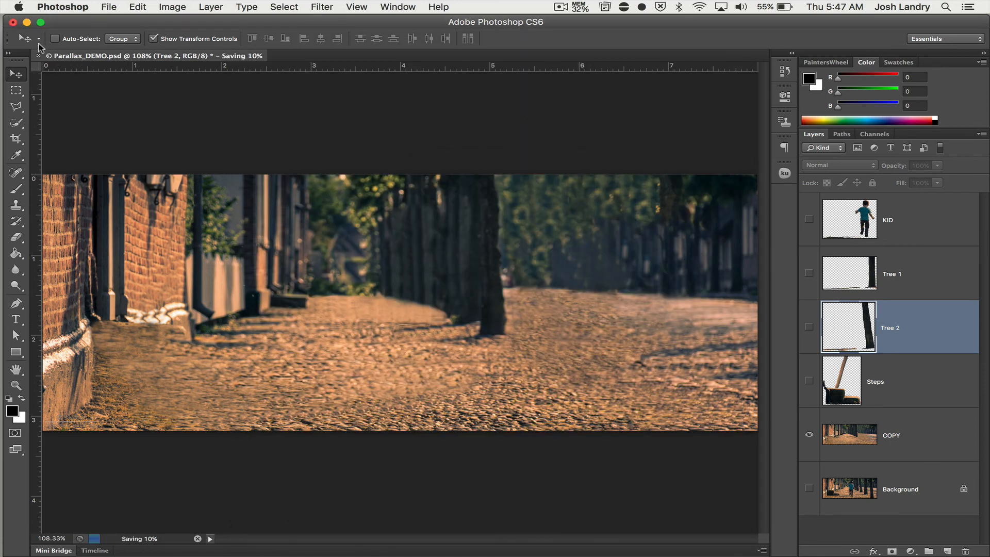
Minimize Photoshop, open the desktop's Parallax Project folder in Finder and enlarge its window to review the exported PNG files.
click(26, 23)
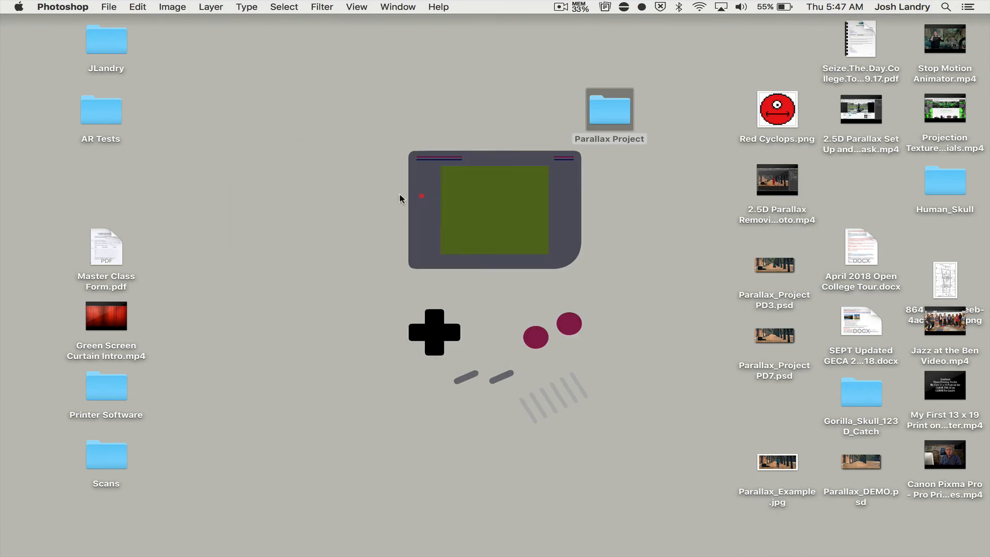
double_click(608, 113)
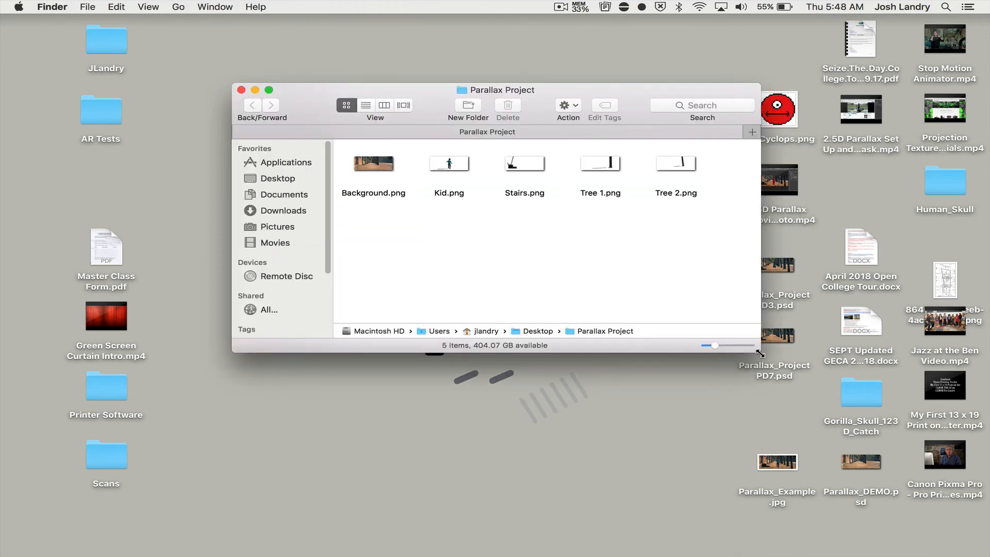
drag(761, 353, 821, 410)
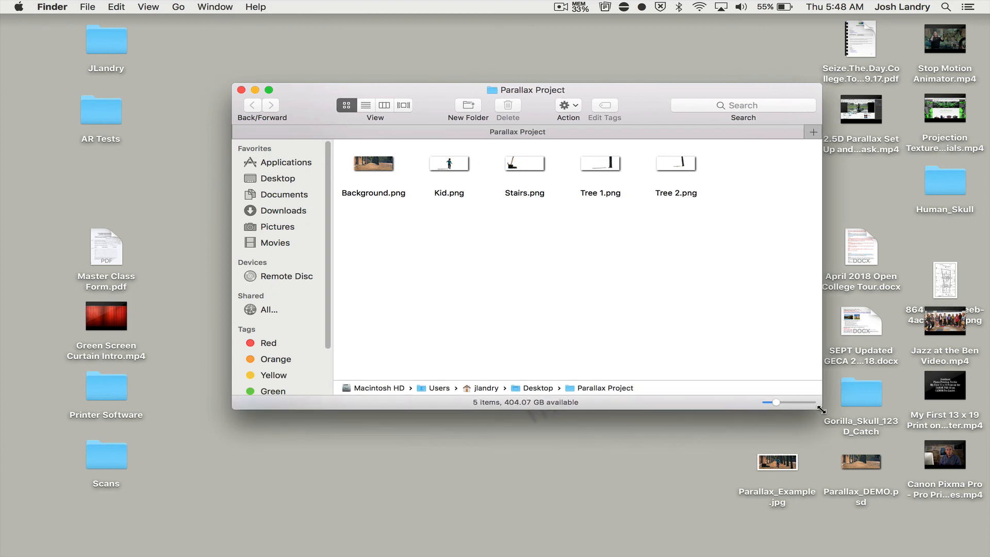